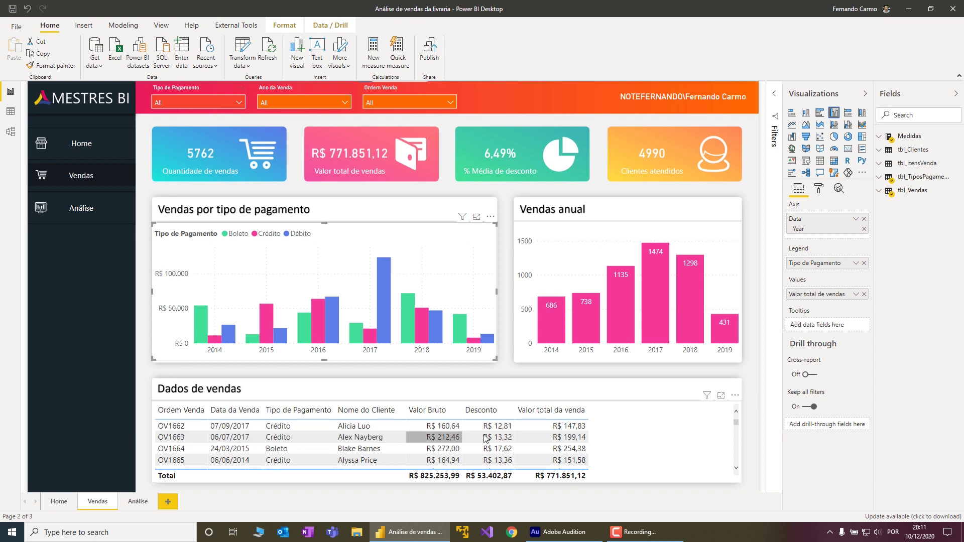
# Step: Select the second, third and fourth rows of the Dados de vendas table together to examine how the charts respond
pyautogui.click(182, 438)
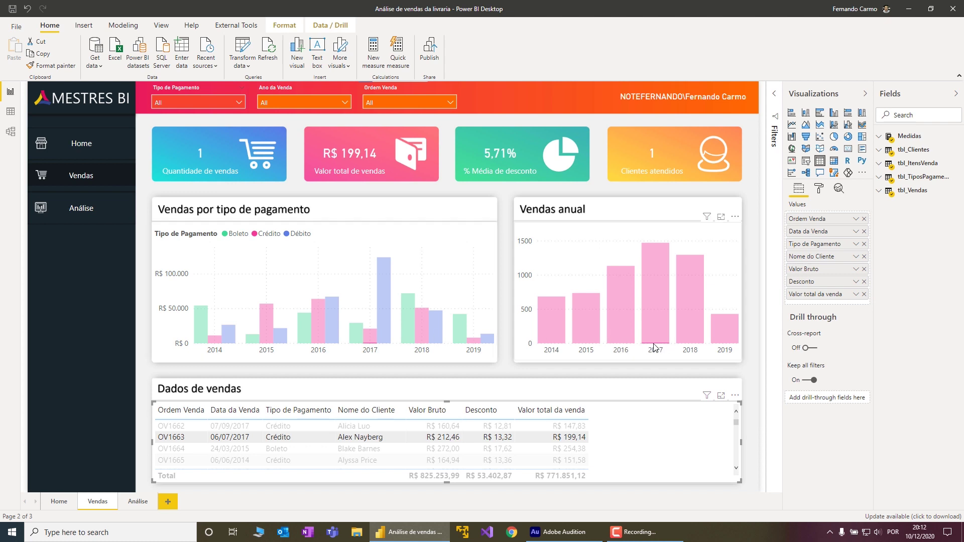
pyautogui.moveTo(655, 347)
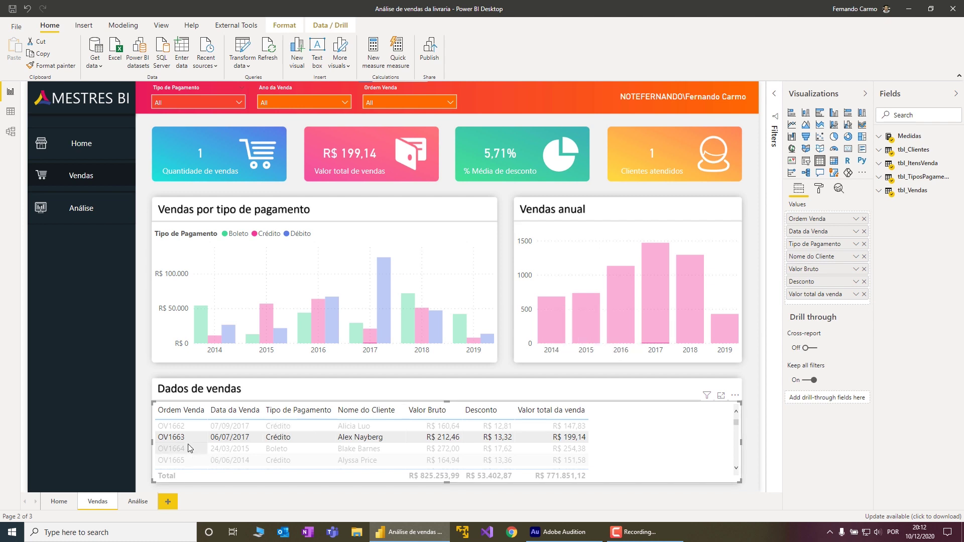
pyautogui.keyDown('ctrl'); pyautogui.click(191, 463); pyautogui.keyUp('ctrl')
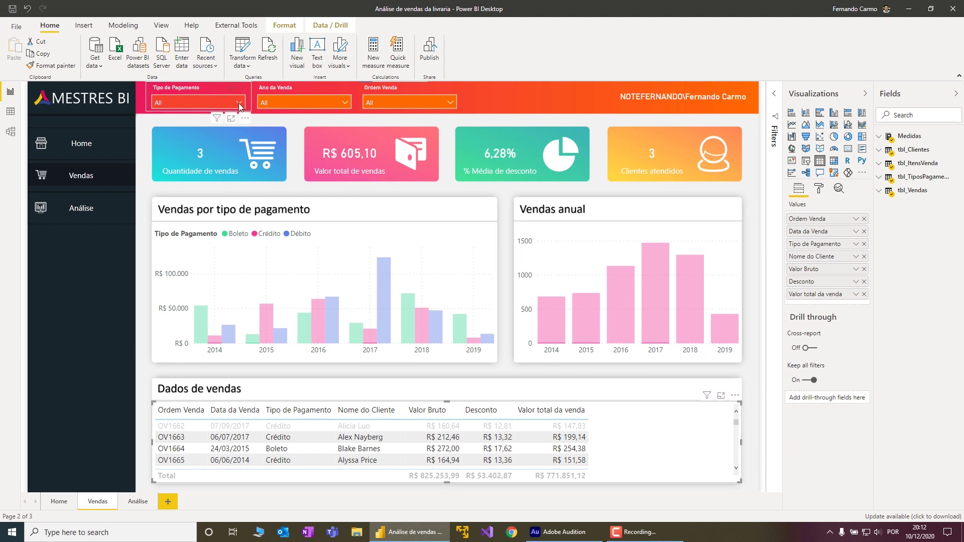
# Step: Filter the page to the Crédito payment type with the Tipo de Pagamento slicer, and clear that filter again
pyautogui.click(157, 103)
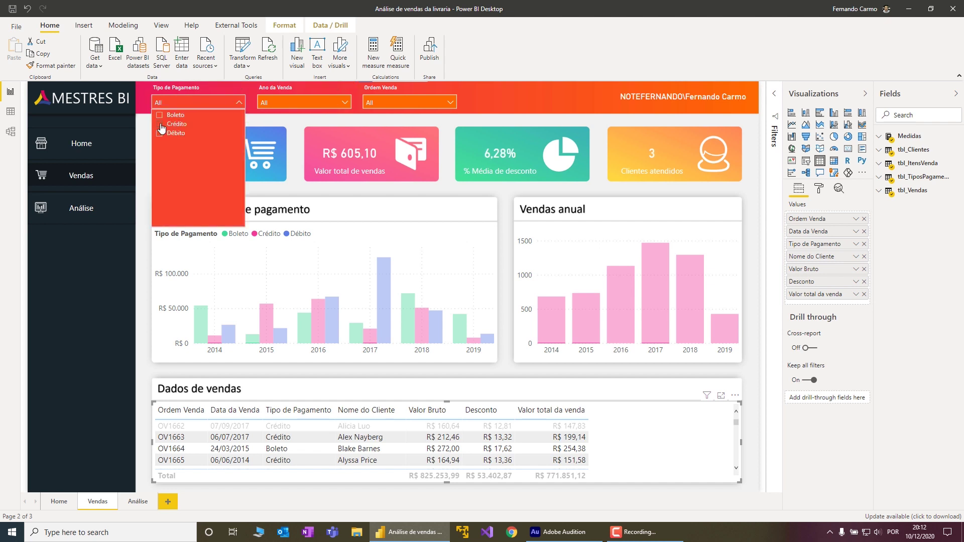
pyautogui.click(160, 124)
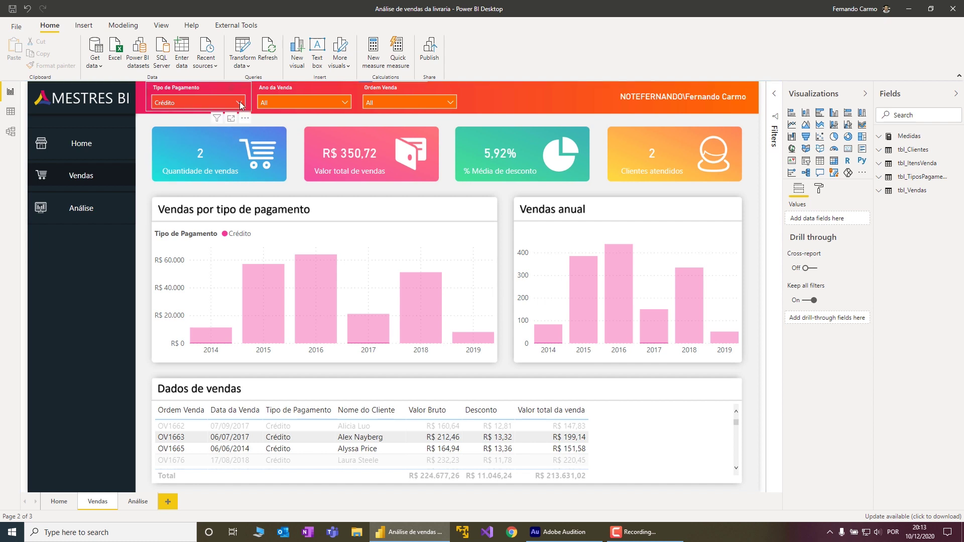
pyautogui.click(193, 102)
pyautogui.click(179, 123)
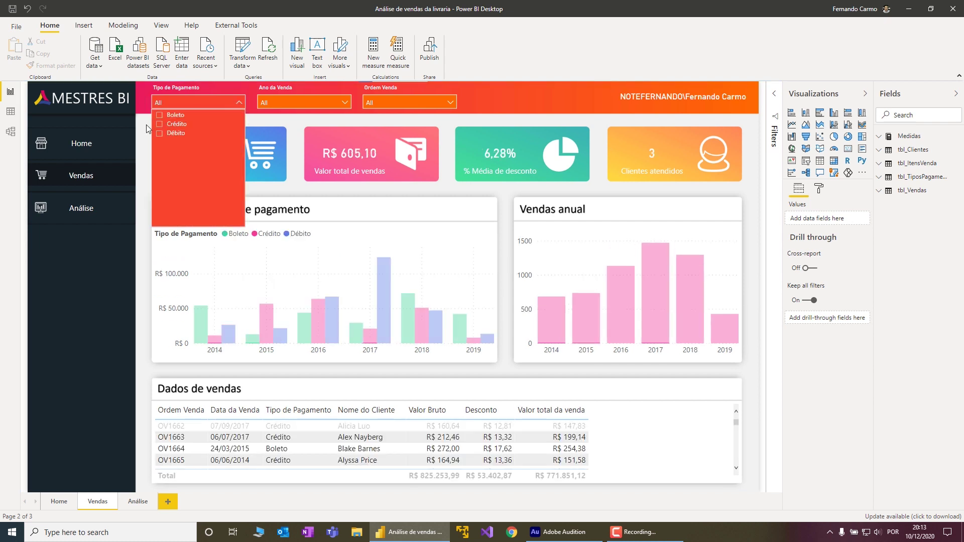
pyautogui.click(146, 125)
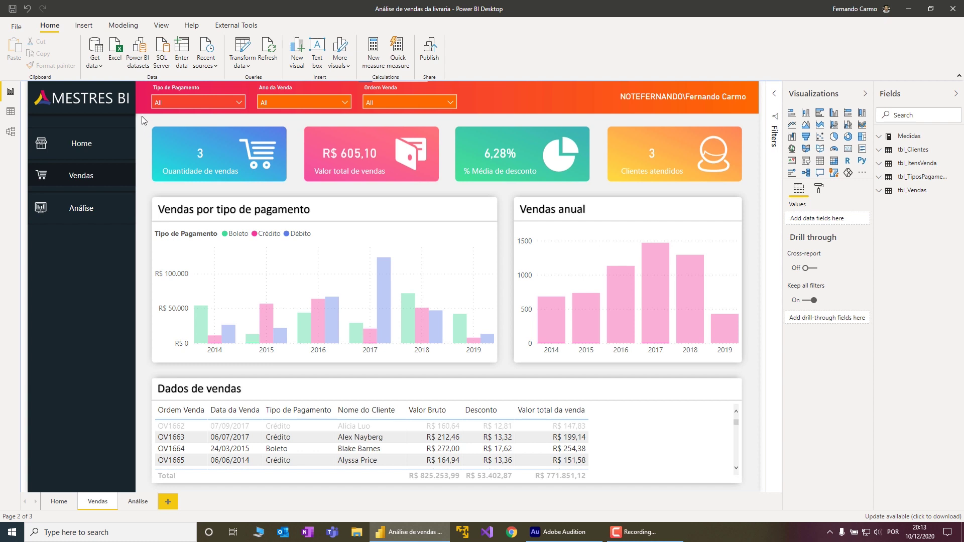
# Step: Enable interaction editing for the Dados de vendas table, set its effect on Vendas anual to None, and test it with the second row
pyautogui.click(619, 421)
pyautogui.click(284, 25)
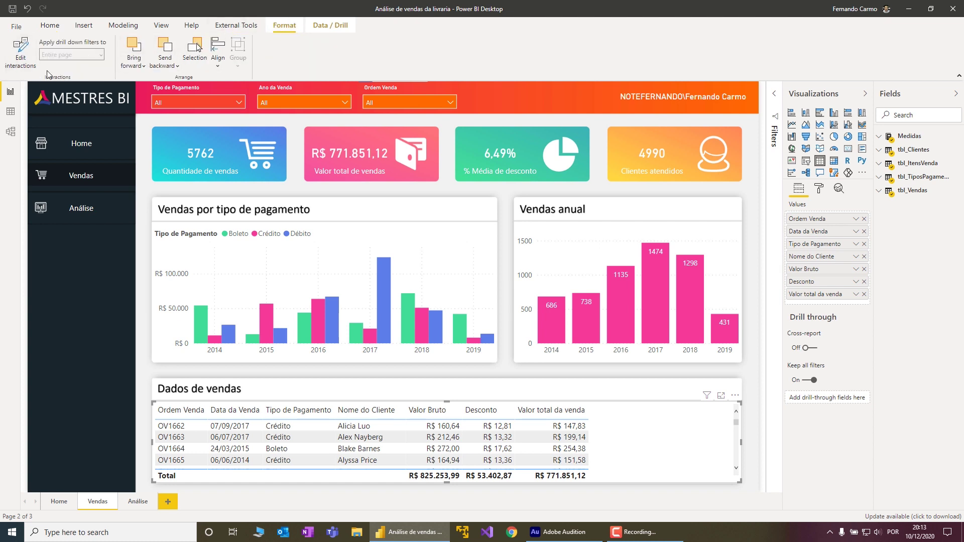
pyautogui.click(18, 53)
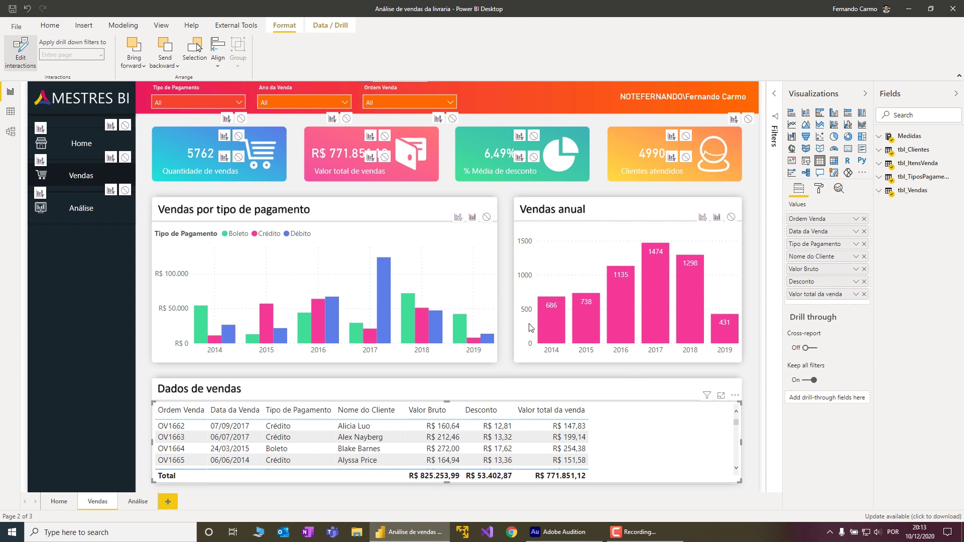
pyautogui.click(731, 220)
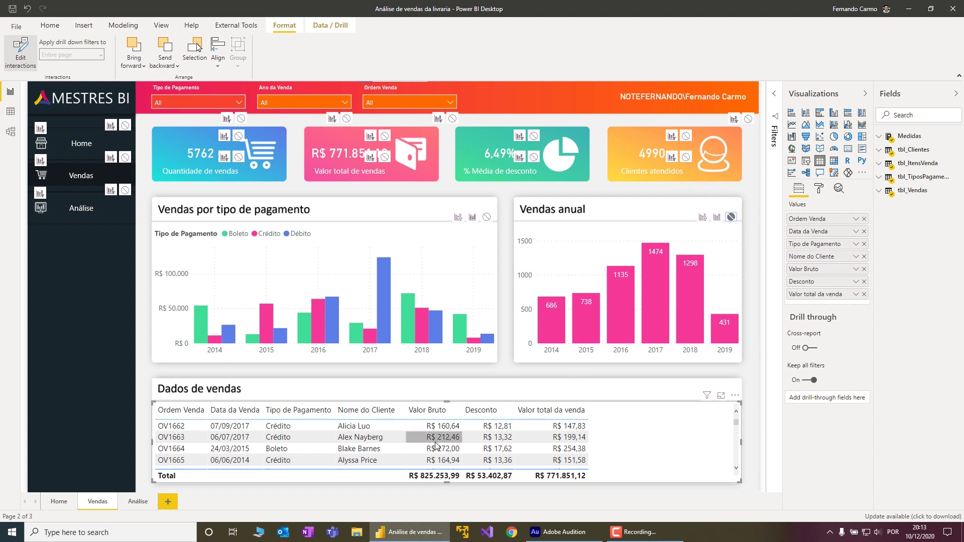
pyautogui.click(248, 438)
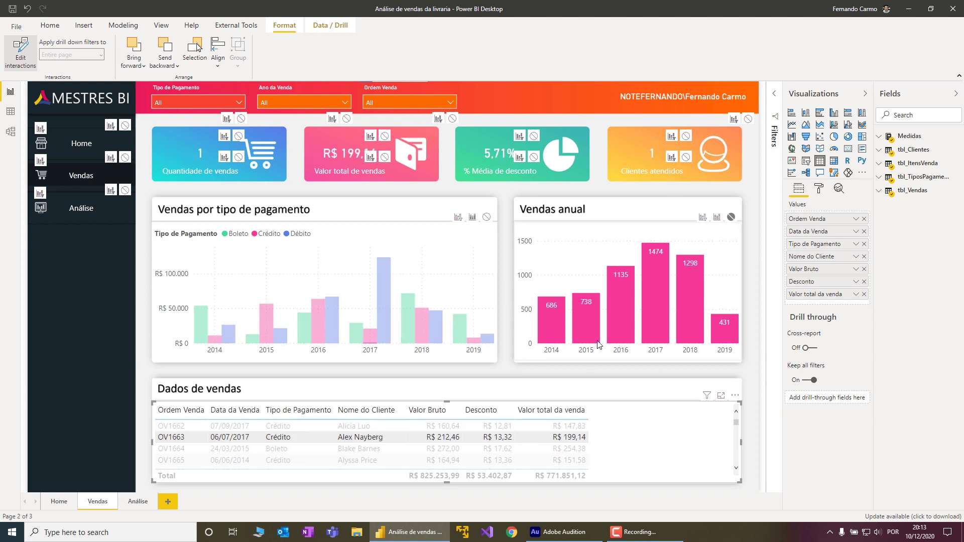
# Step: Set the table's effect on the Vendas anual chart to Filter and test it by adding the third and fourth rows to the selection
pyautogui.click(703, 217)
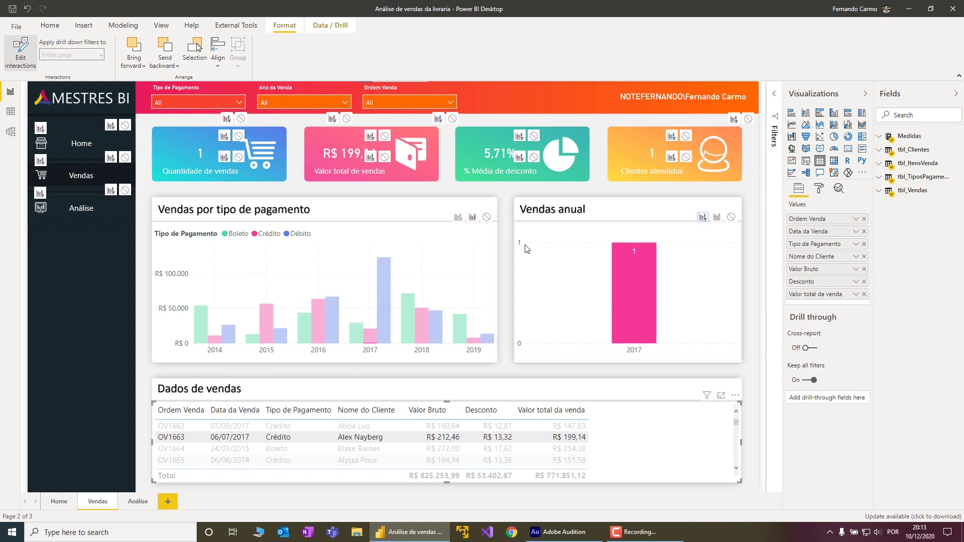
pyautogui.keyDown('ctrl'); pyautogui.click(180, 451); pyautogui.keyUp('ctrl')
pyautogui.keyDown('ctrl'); pyautogui.click(181, 461); pyautogui.keyUp('ctrl')
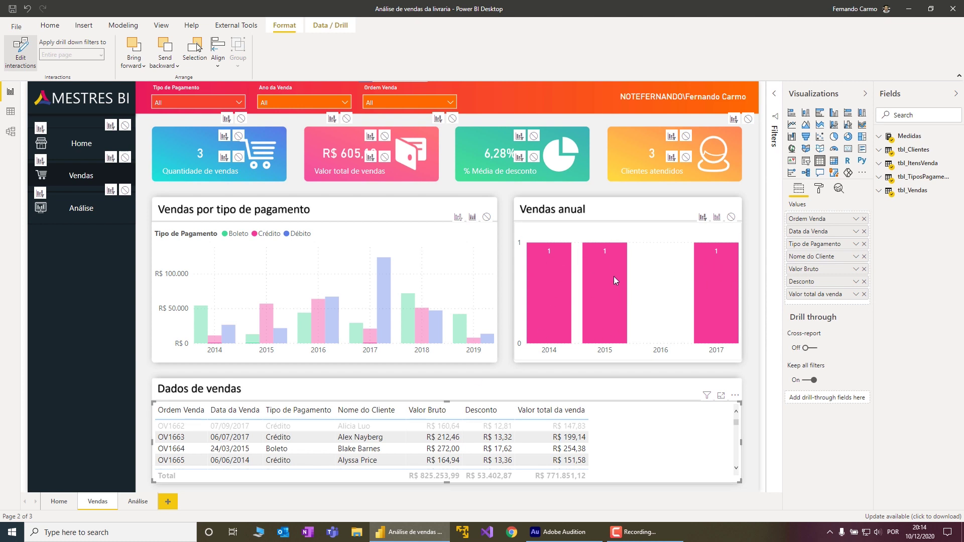
pyautogui.moveTo(614, 278)
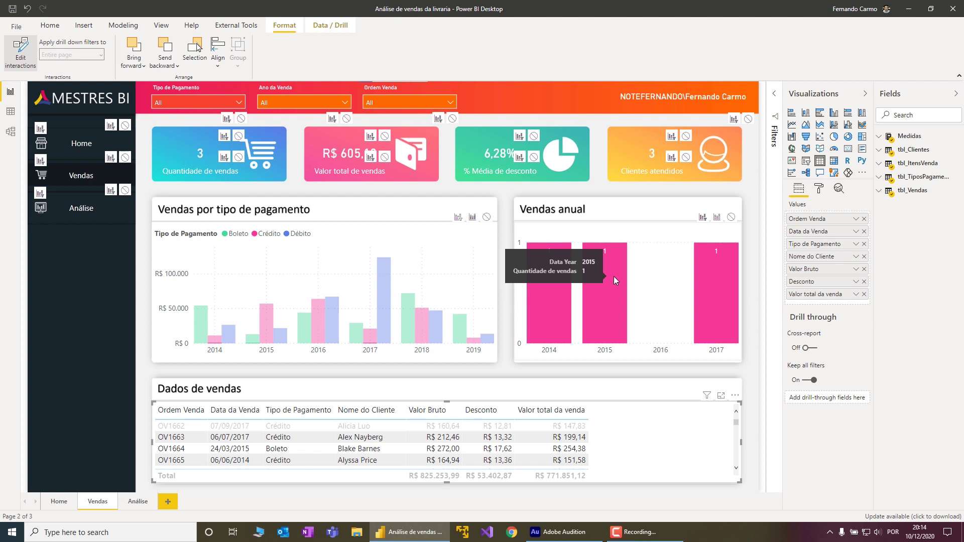
# Step: Set the table's effect on the Vendas anual chart to Highlight, test it with the second row, and clear the row selection
pyautogui.click(716, 218)
pyautogui.click(174, 440)
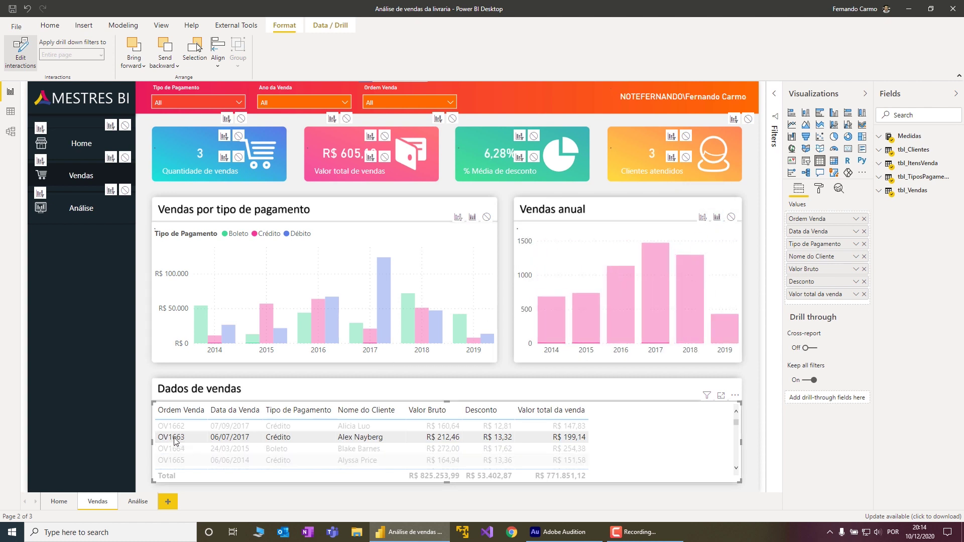
pyautogui.click(174, 441)
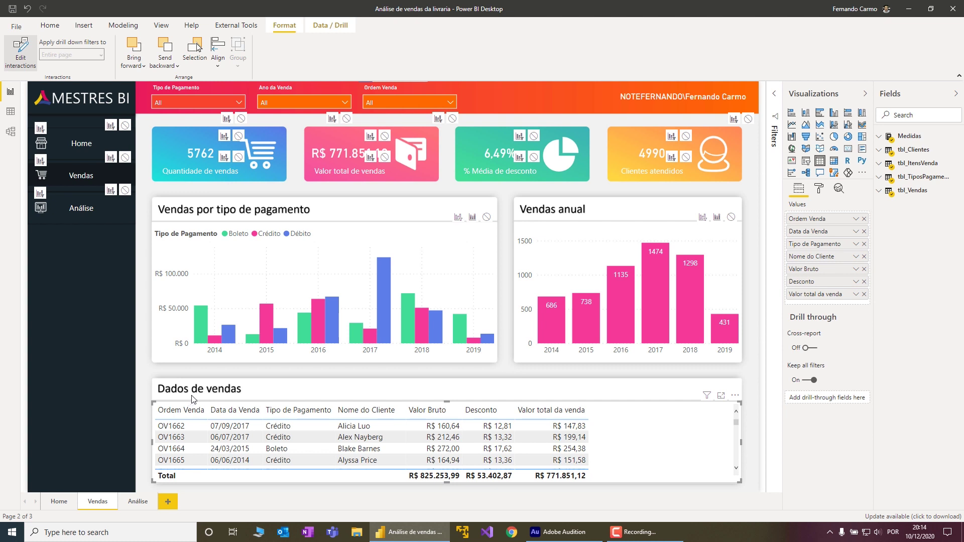
# Step: Filter the page to Crédito and Débito with the Tipo de Pagamento slicer, and clear both selections again
pyautogui.click(239, 106)
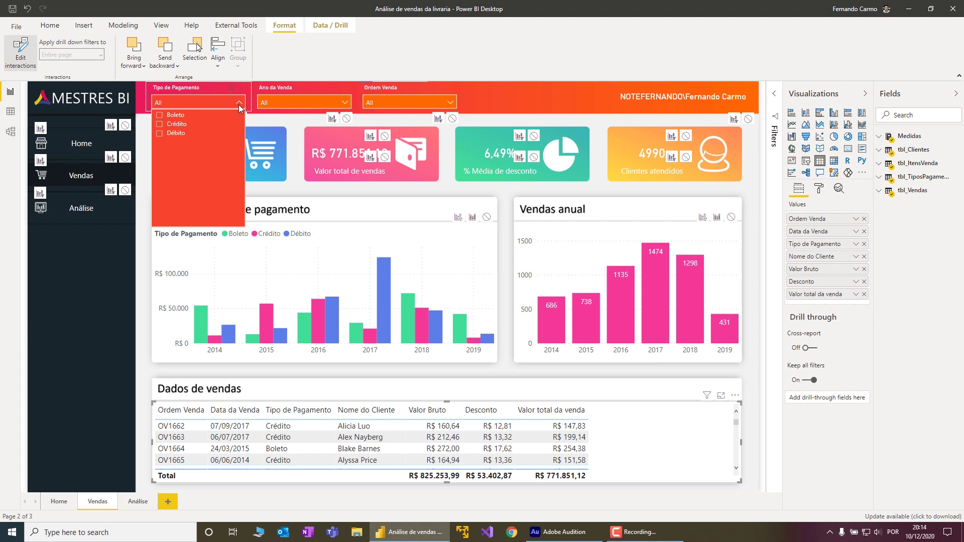
pyautogui.click(161, 125)
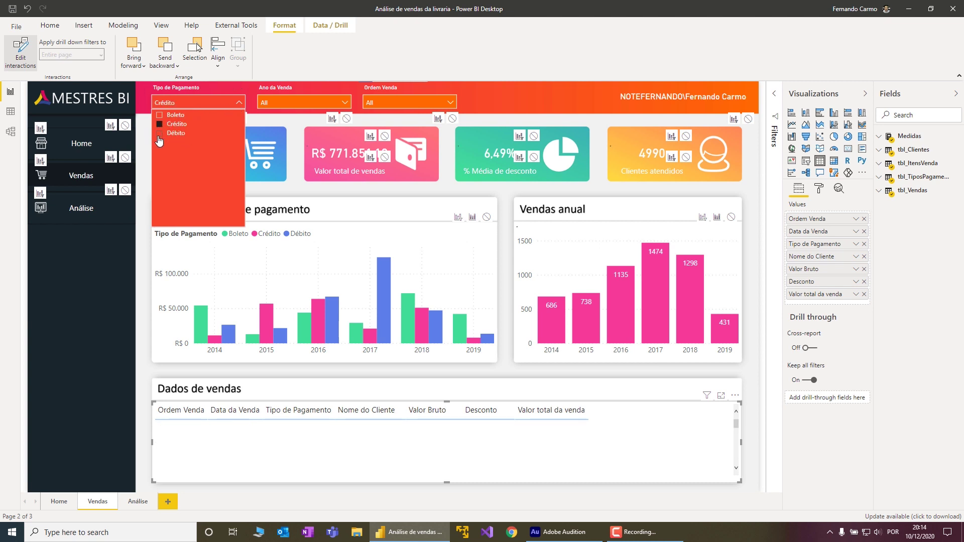
pyautogui.click(160, 135)
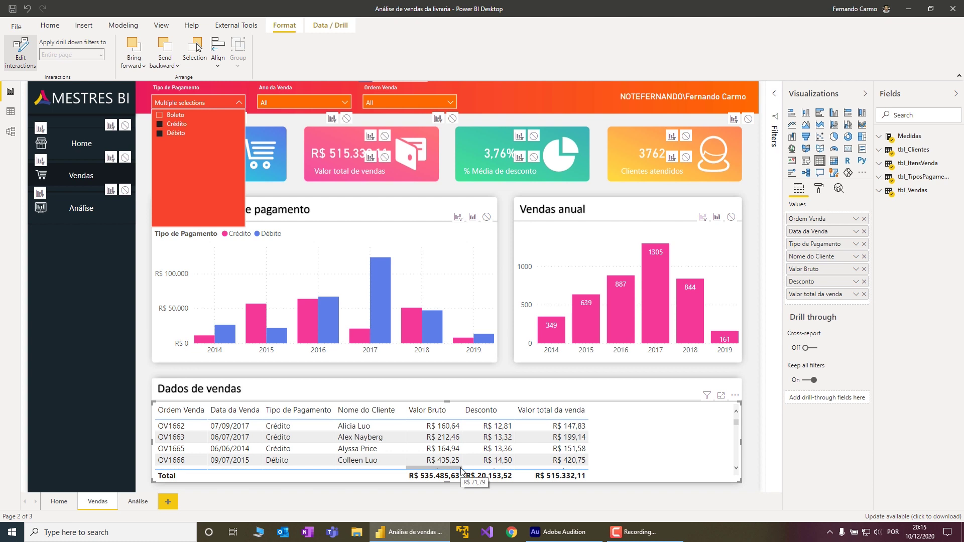
pyautogui.click(159, 133)
pyautogui.click(160, 125)
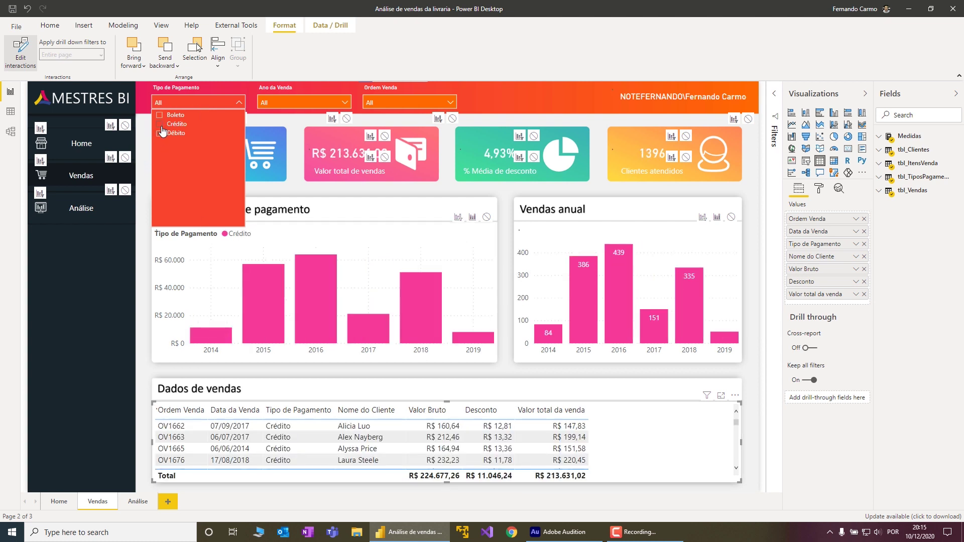
pyautogui.click(238, 104)
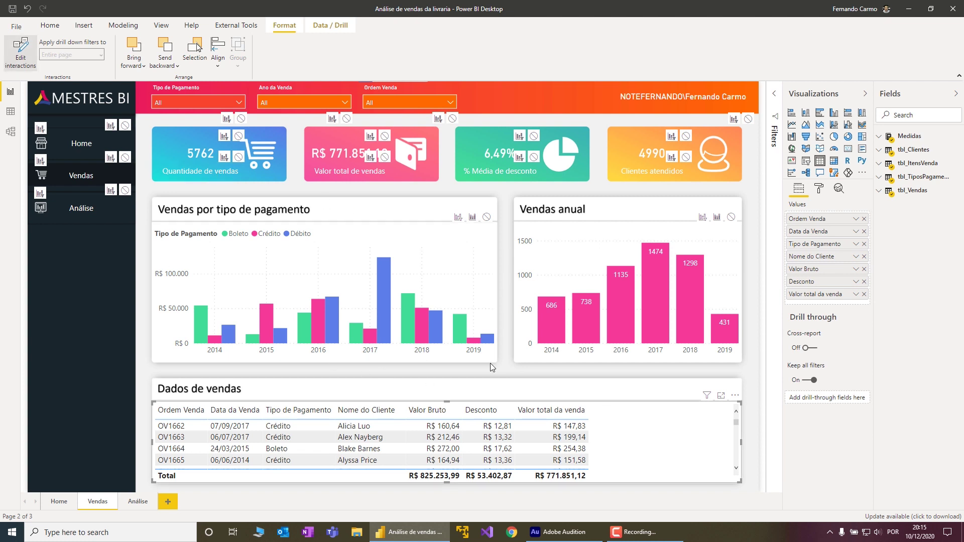
# Step: Set the Dados de vendas table's effect on both the Vendas anual and Vendas por tipo de pagamento charts to Filter
pyautogui.click(703, 220)
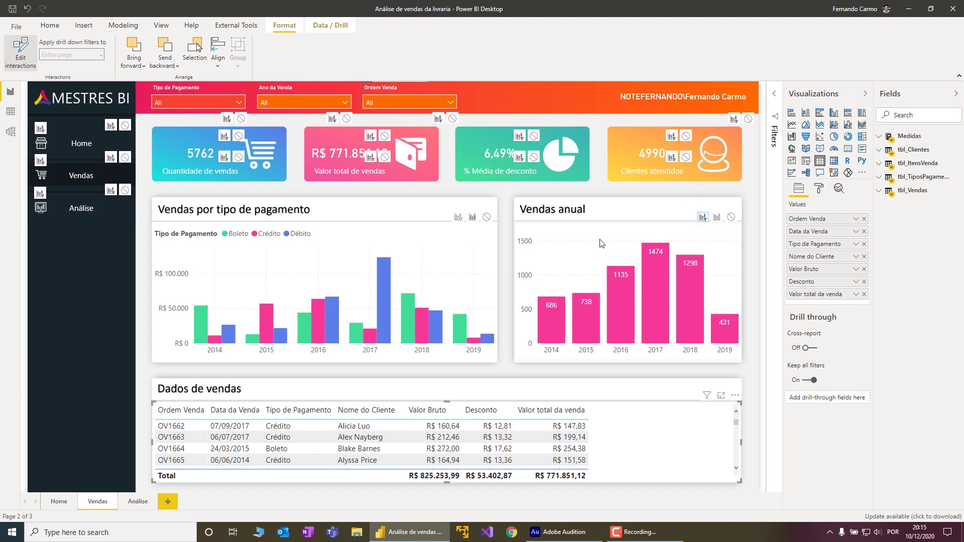
pyautogui.click(457, 219)
# Step: Narrow the Dados de vendas table, place a duplicate in the freed space beside it, and select the duplicate's second row
pyautogui.moveTo(740, 445); pyautogui.dragTo(365, 440)
pyautogui.click(252, 434)
pyautogui.moveTo(252, 434); pyautogui.dragTo(602, 429)
pyautogui.click(571, 438)
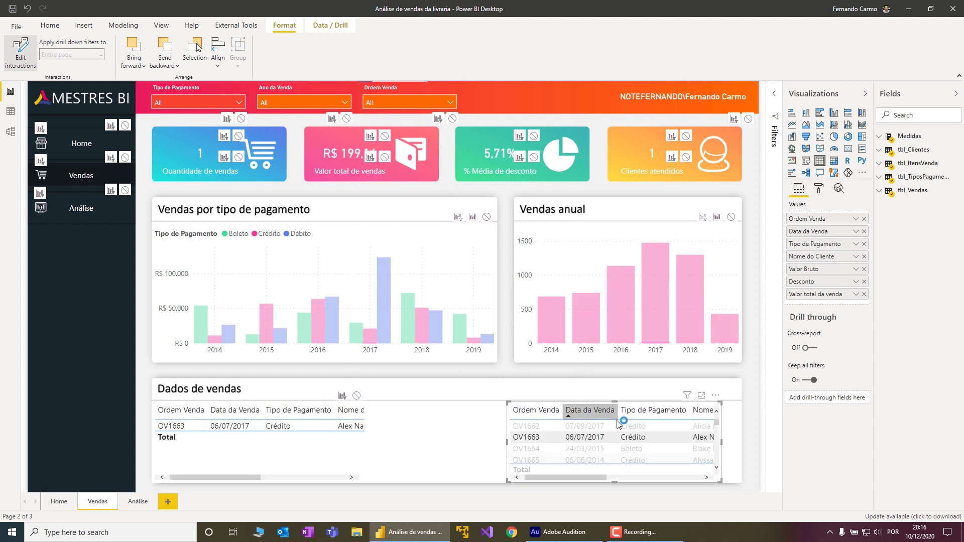
# Step: Try the Filter interaction from the duplicate table on both charts, and return both charts to Highlight
pyautogui.click(703, 217)
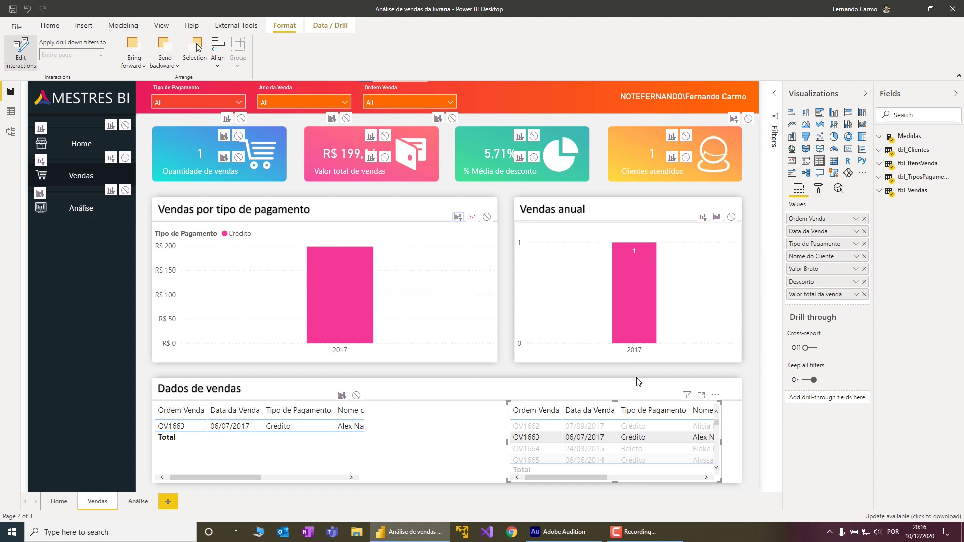
pyautogui.click(717, 217)
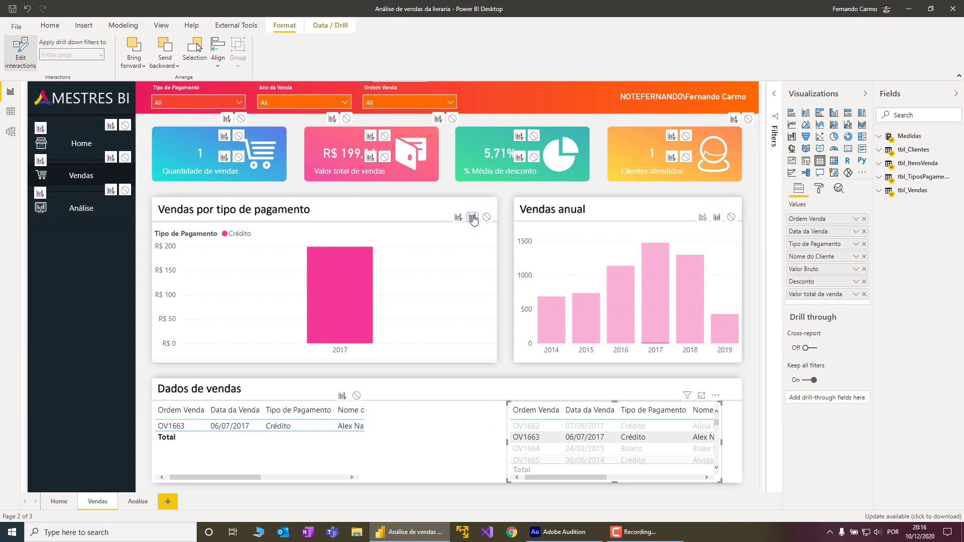
pyautogui.click(473, 217)
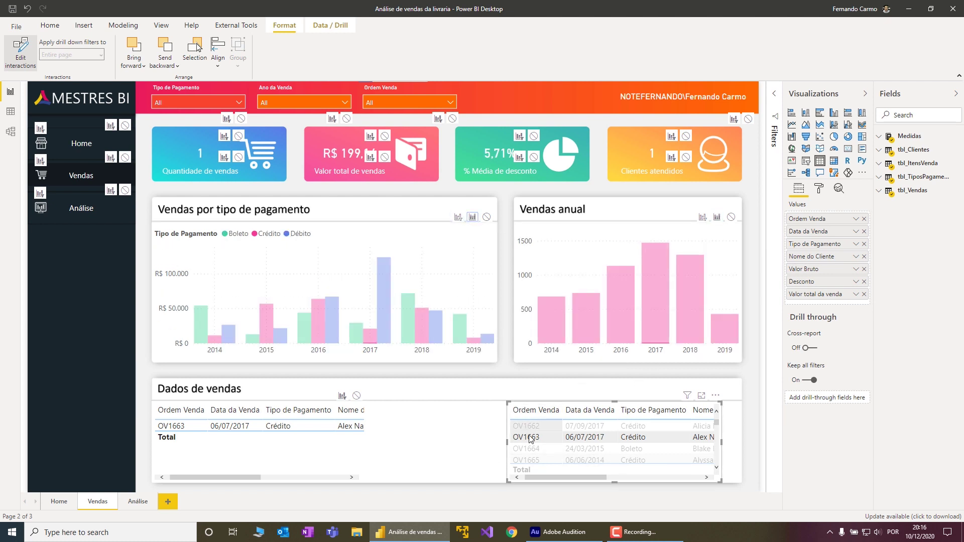
# Step: Set the original table's effect on both charts to Highlight and deselect the table
pyautogui.click(341, 455)
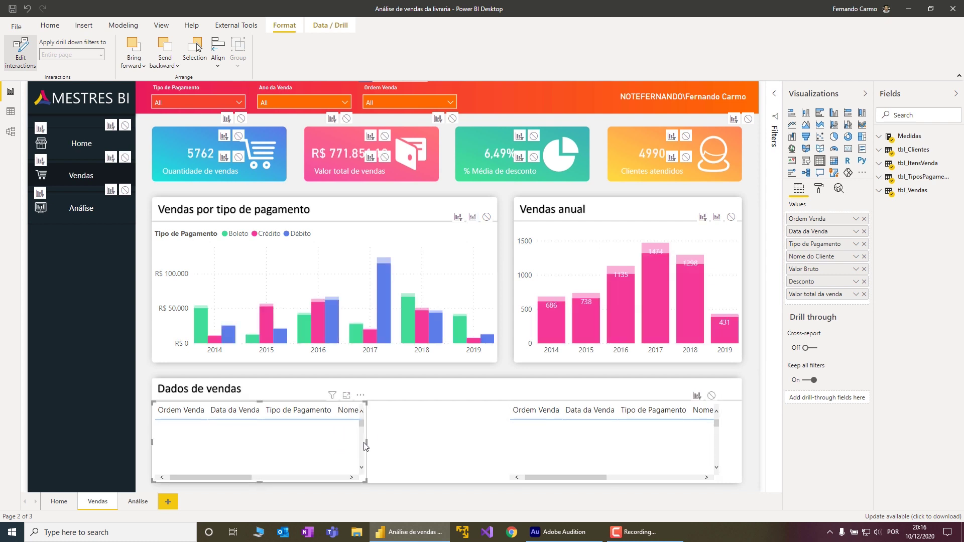
pyautogui.click(718, 217)
pyautogui.click(473, 217)
pyautogui.click(454, 423)
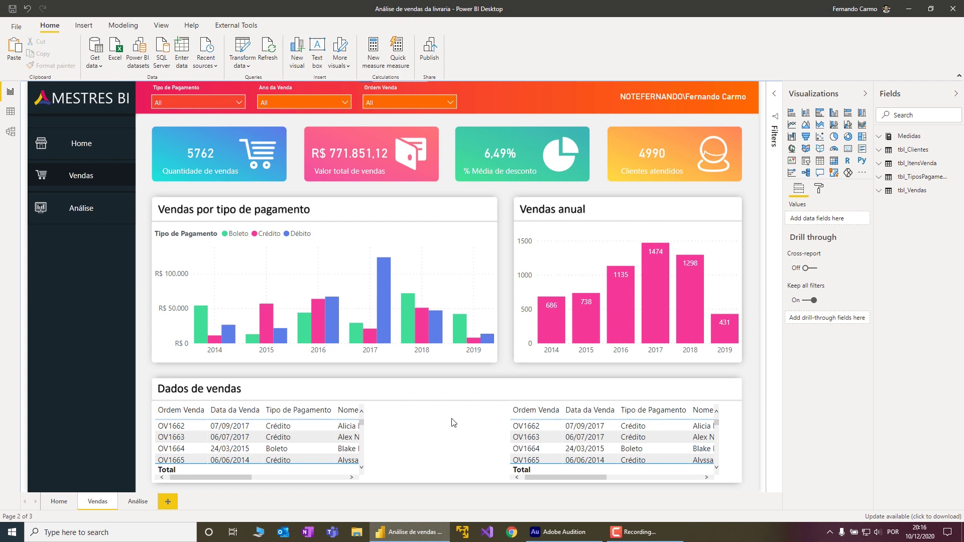
# Step: In the current file's report settings, enable changing the default visual interaction from cross highlighting to cross filtering and apply it
pyautogui.click(14, 28)
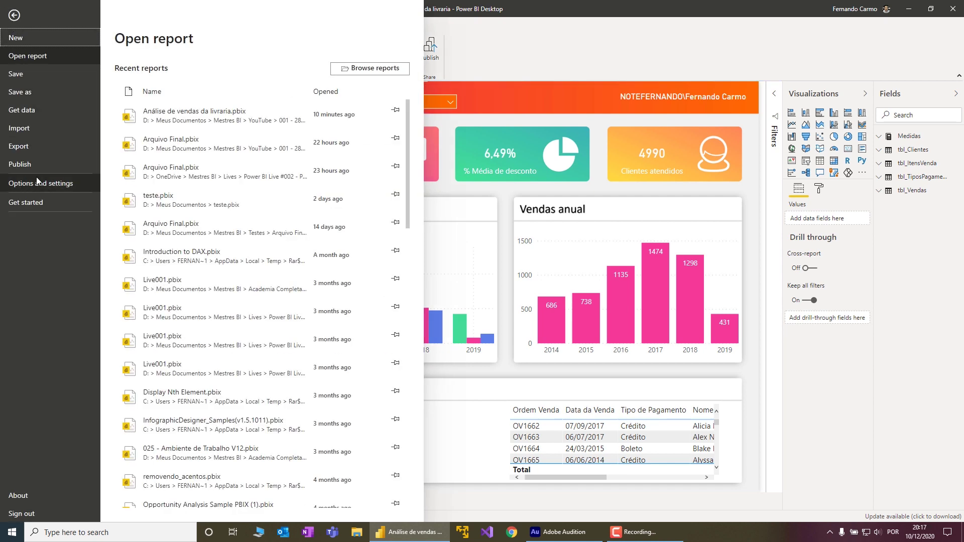
pyautogui.click(56, 183)
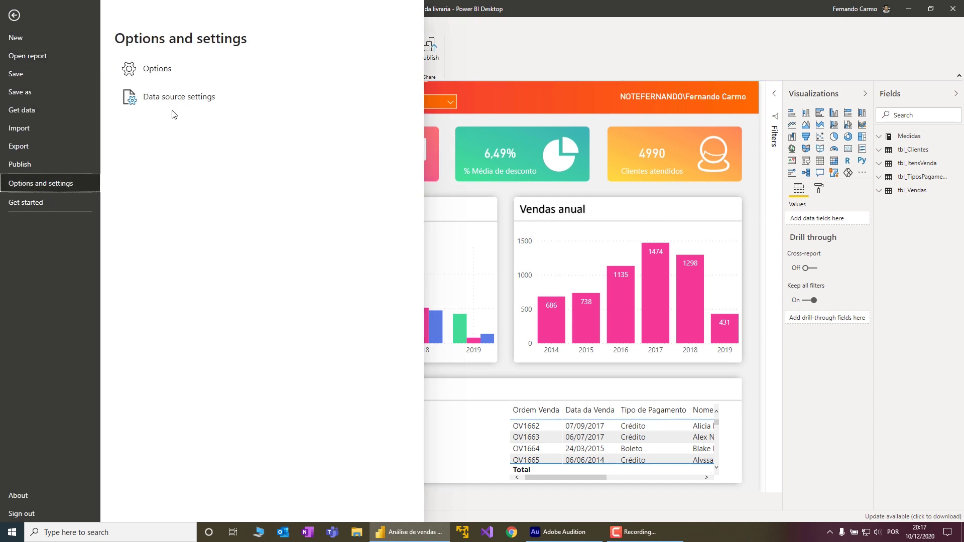
pyautogui.click(163, 70)
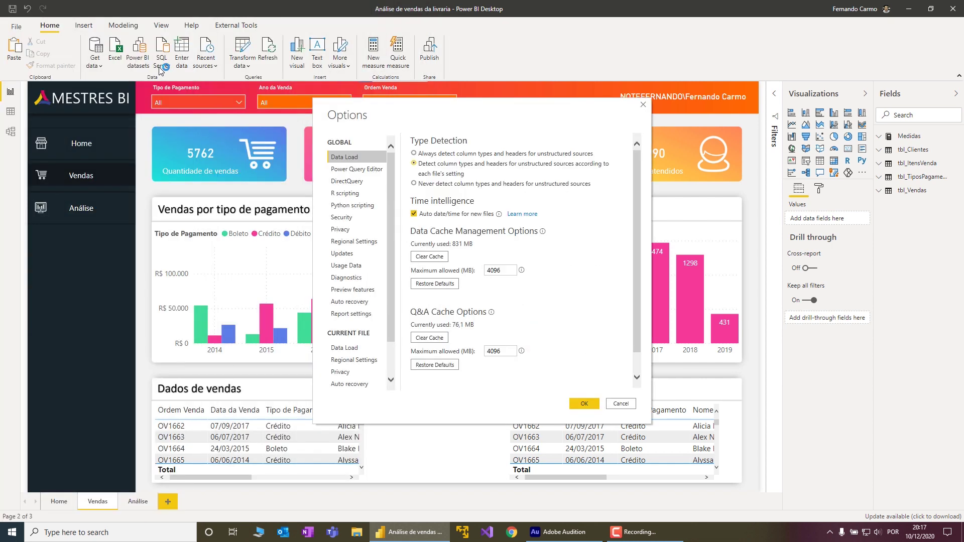
pyautogui.moveTo(392, 212); pyautogui.dragTo(396, 304)
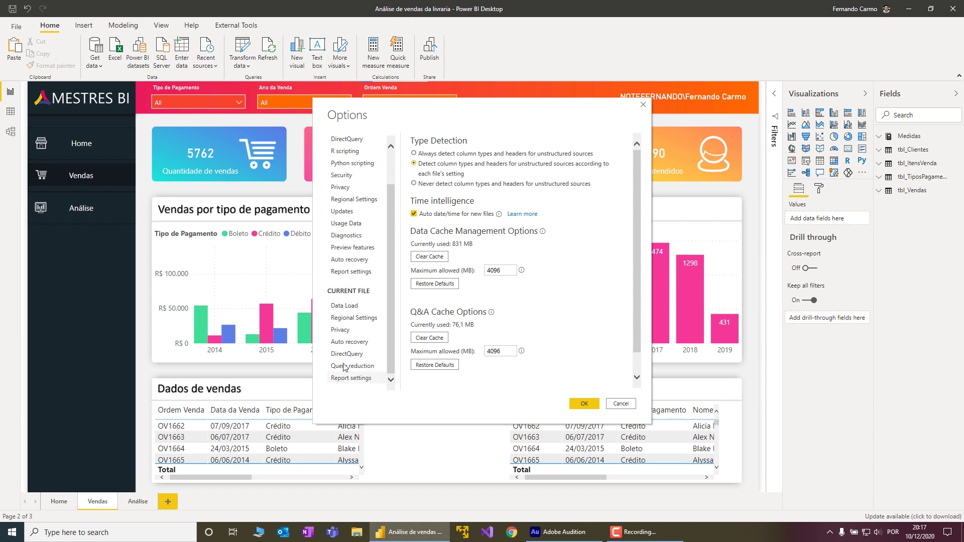
pyautogui.click(358, 379)
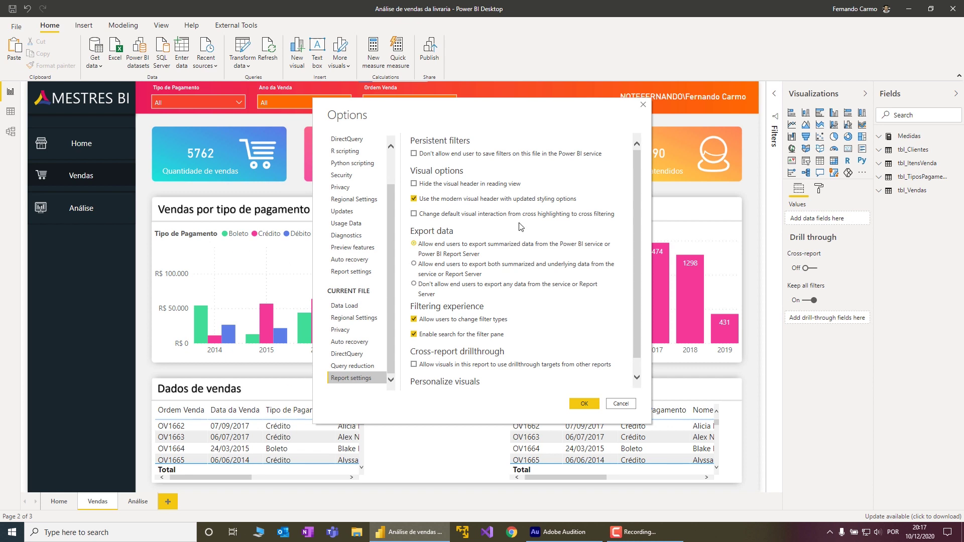
pyautogui.click(414, 214)
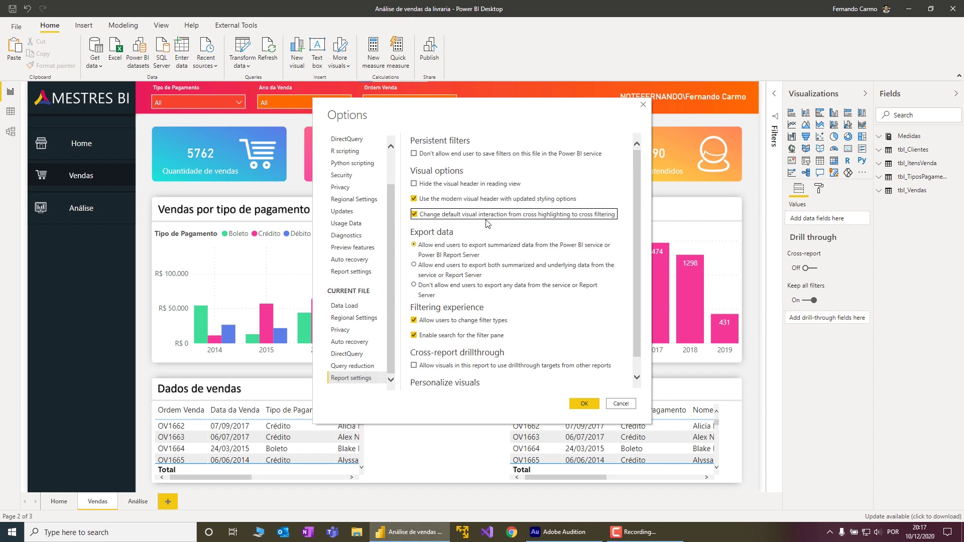
pyautogui.click(584, 404)
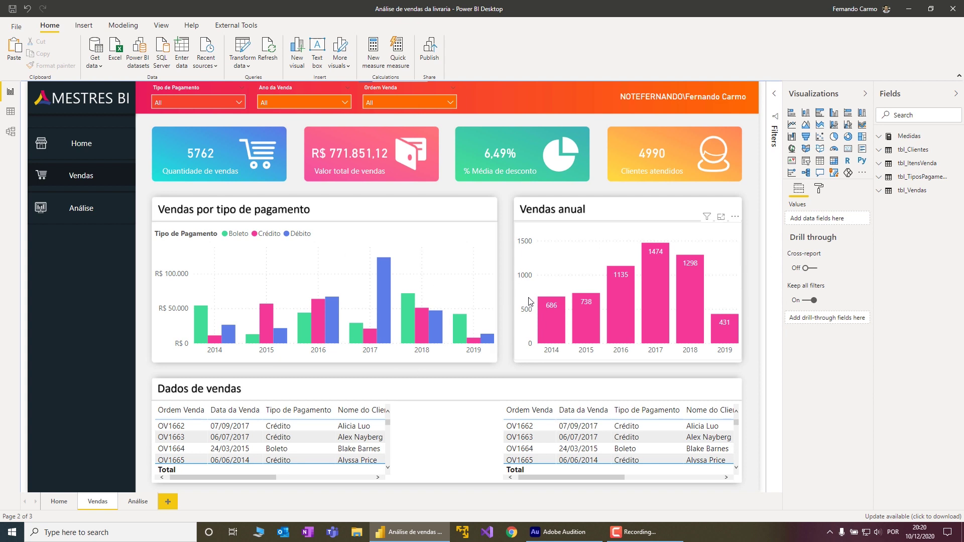
# Step: Turn on interaction editing for the Tipo de Pagamento slicer and set its effect on the Vendas anual chart to None
pyautogui.click(532, 448)
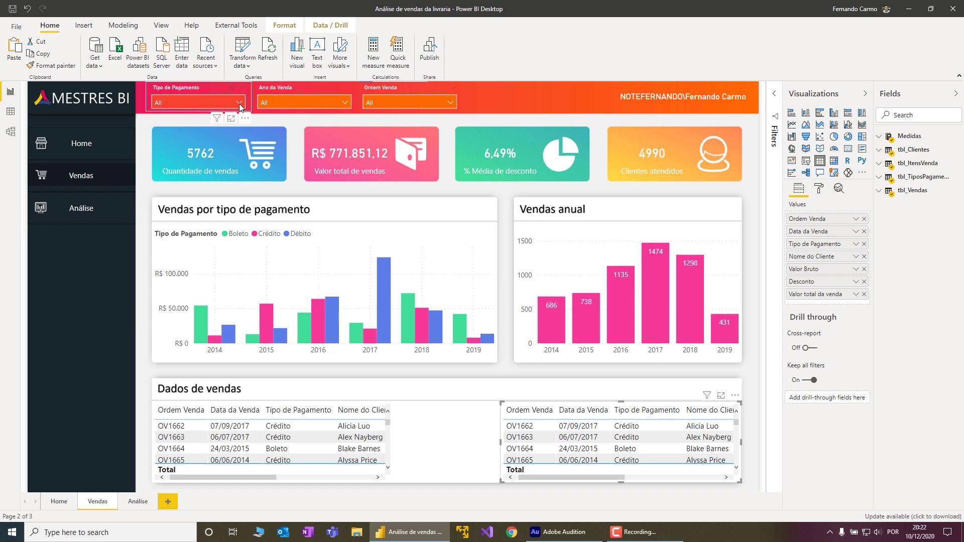
pyautogui.click(185, 88)
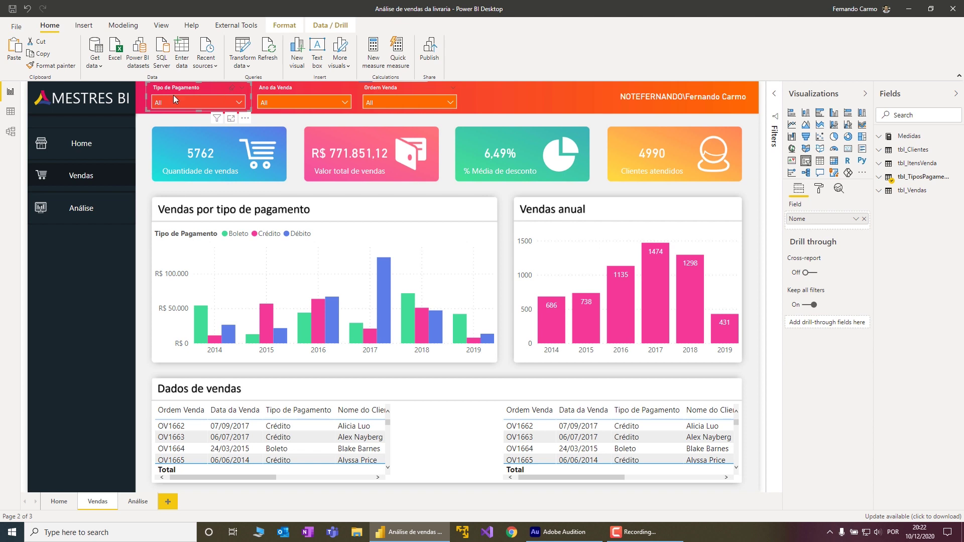
pyautogui.click(283, 25)
pyautogui.click(12, 56)
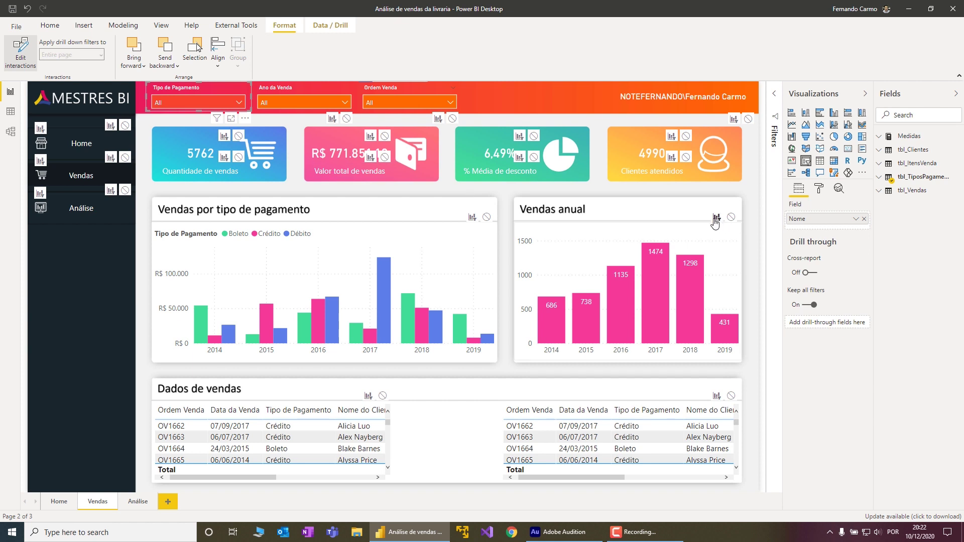
pyautogui.click(732, 217)
# Step: Filter the Tipo de Pagamento slicer to Boleto, and return its effect on the Vendas anual chart to Filter
pyautogui.click(238, 103)
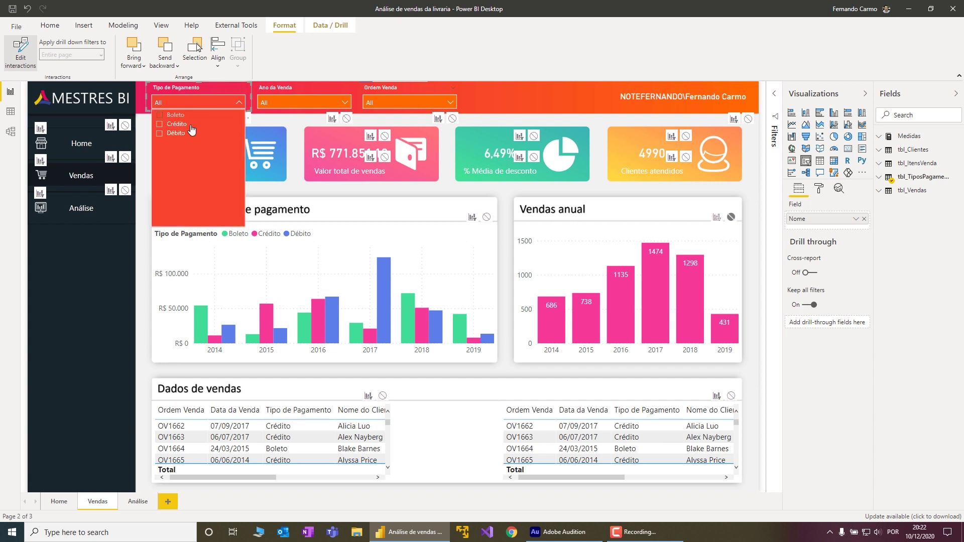
pyautogui.click(160, 115)
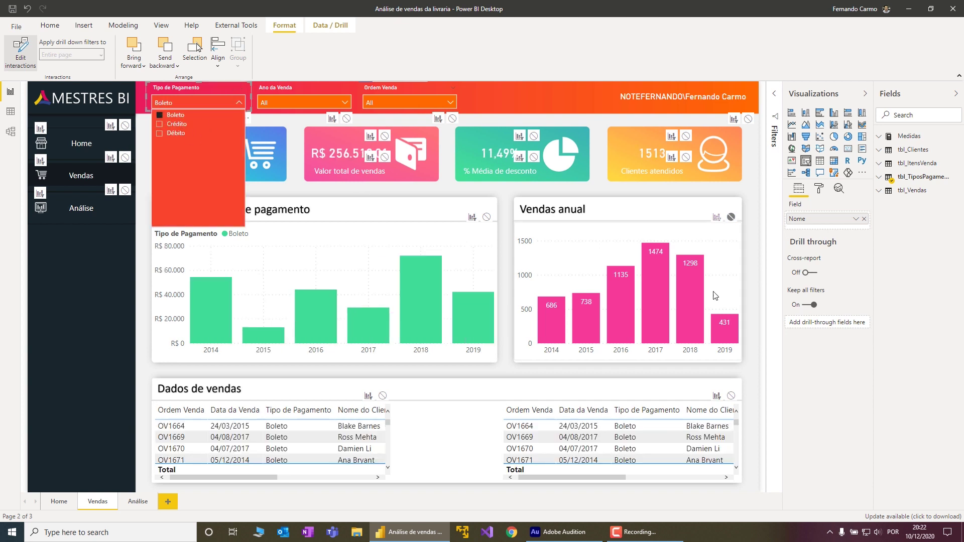
pyautogui.click(717, 217)
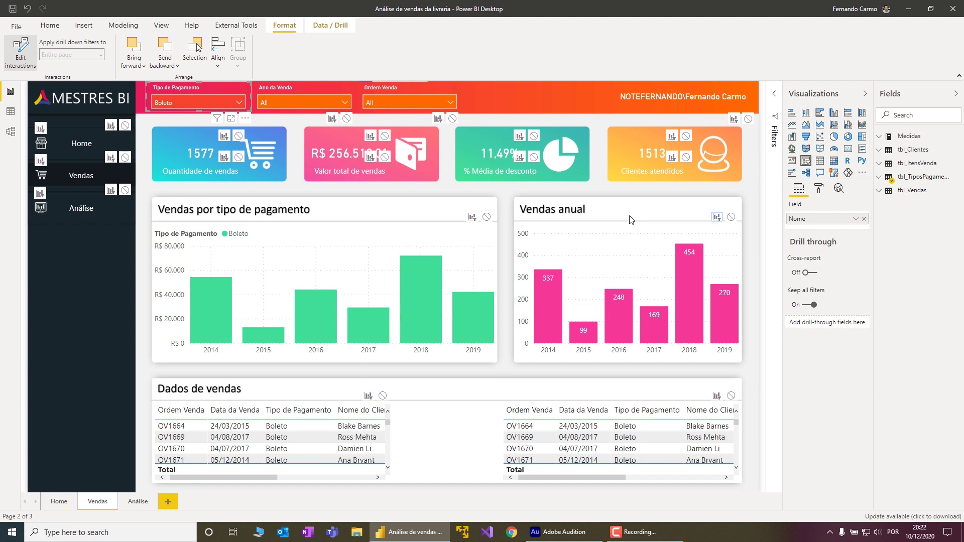
# Step: Try multiple selections in the Tipo de Pagamento slicer by adding Crédito and Débito to Boleto, and clear Crédito again
pyautogui.click(239, 104)
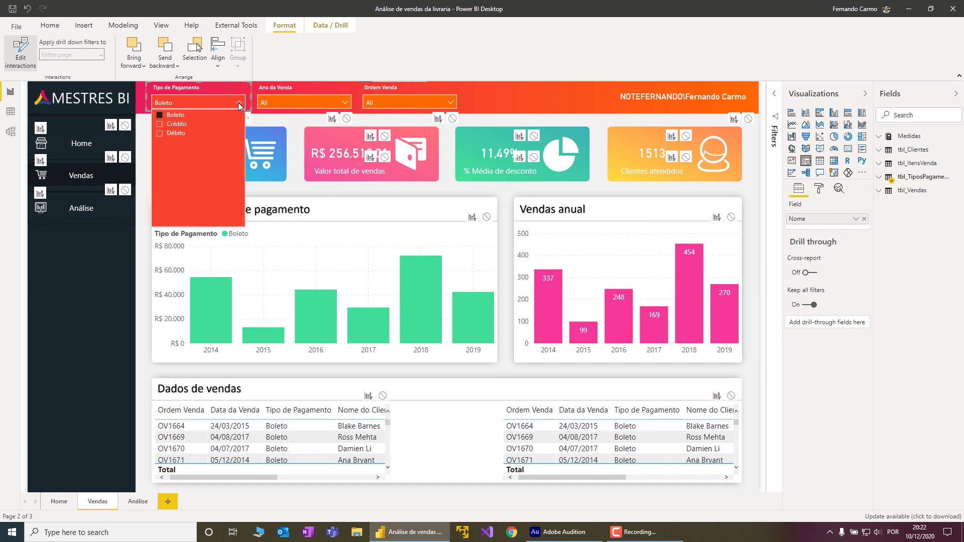
pyautogui.keyDown('ctrl'); pyautogui.click(161, 125); pyautogui.keyUp('ctrl')
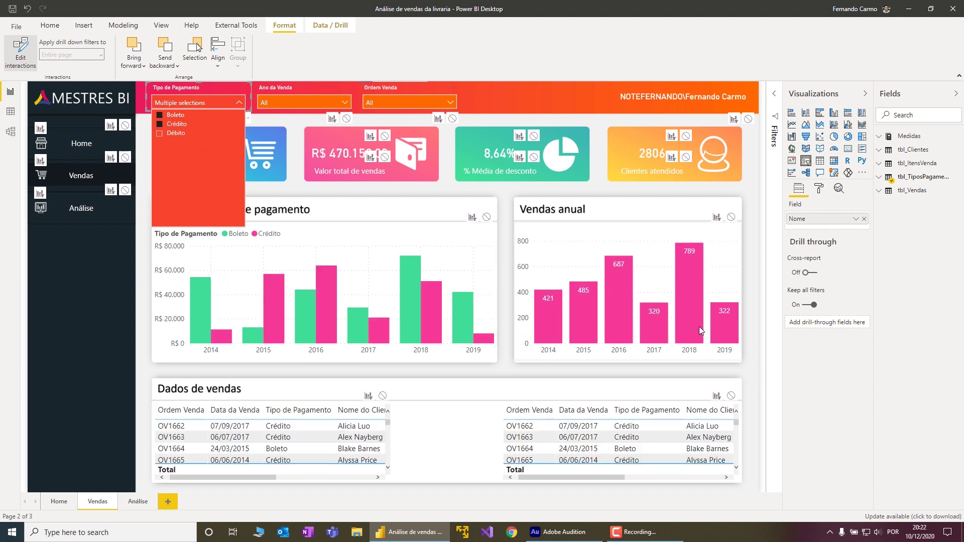
pyautogui.keyDown('ctrl'); pyautogui.click(159, 134); pyautogui.keyUp('ctrl')
pyautogui.keyDown('ctrl'); pyautogui.click(160, 124); pyautogui.keyUp('ctrl')
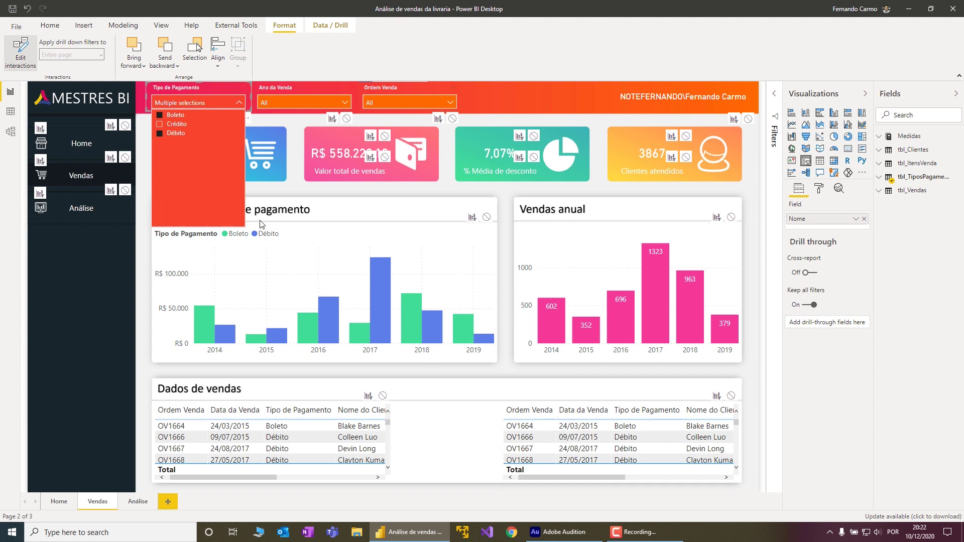
pyautogui.click(207, 86)
# Step: In the current file's query reduction options, add an Apply button to each slicer and confirm the options
pyautogui.click(8, 28)
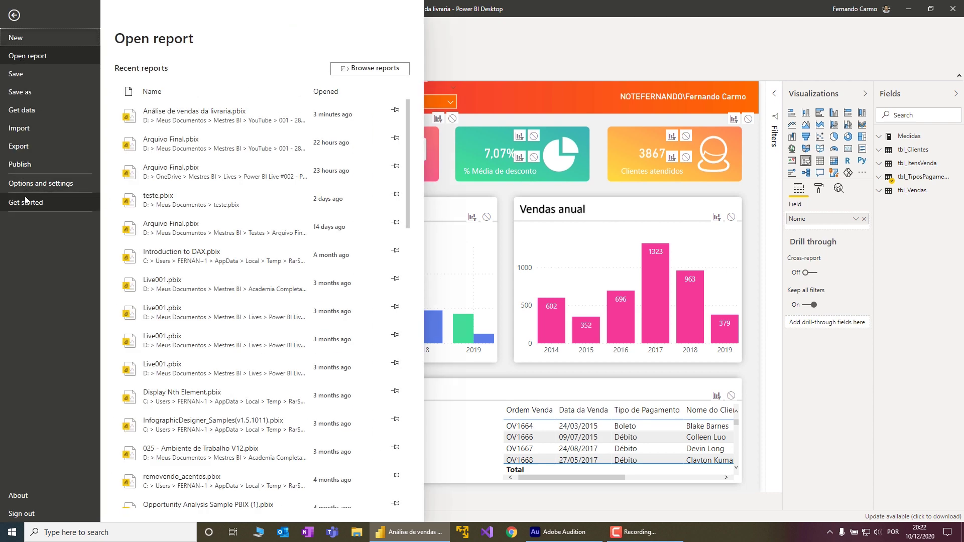
pyautogui.click(47, 184)
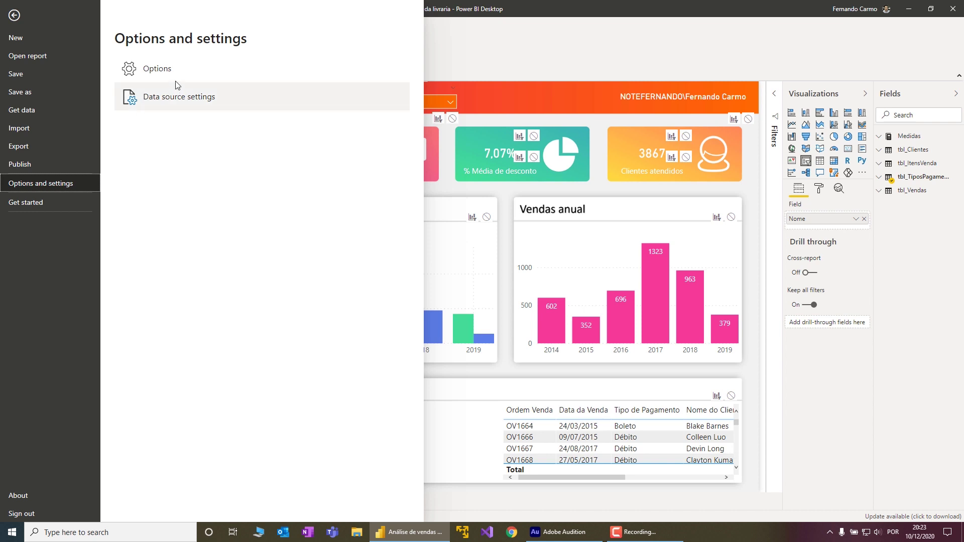
pyautogui.click(161, 71)
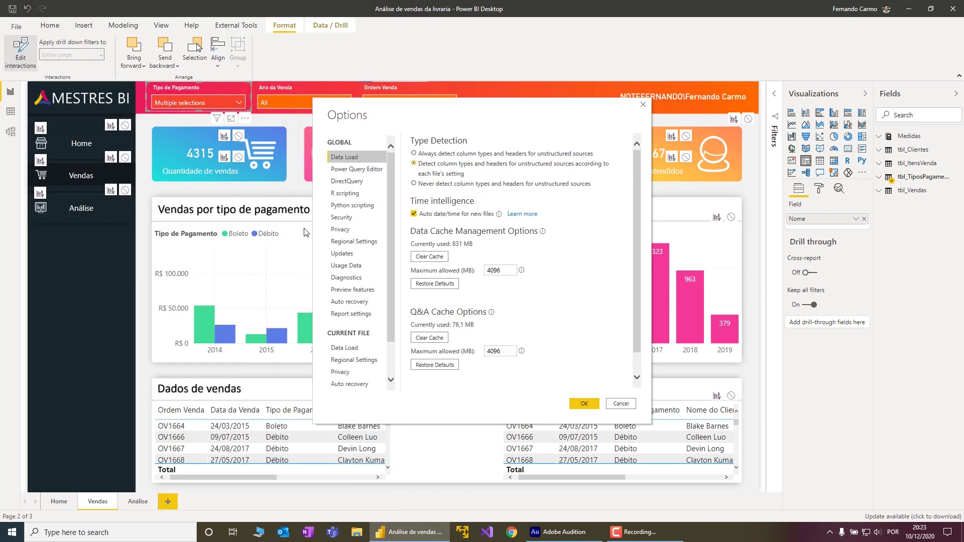
pyautogui.moveTo(390, 231); pyautogui.dragTo(394, 316)
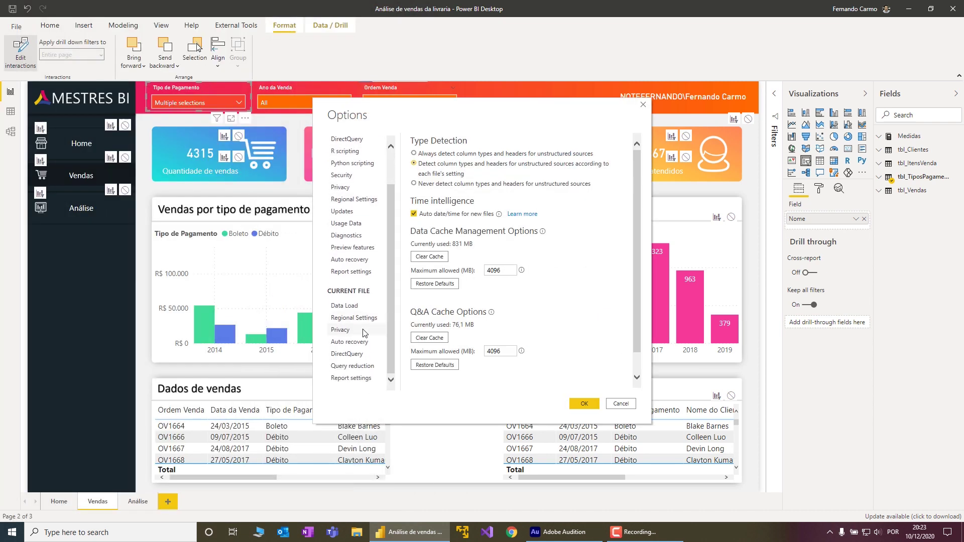
pyautogui.click(354, 370)
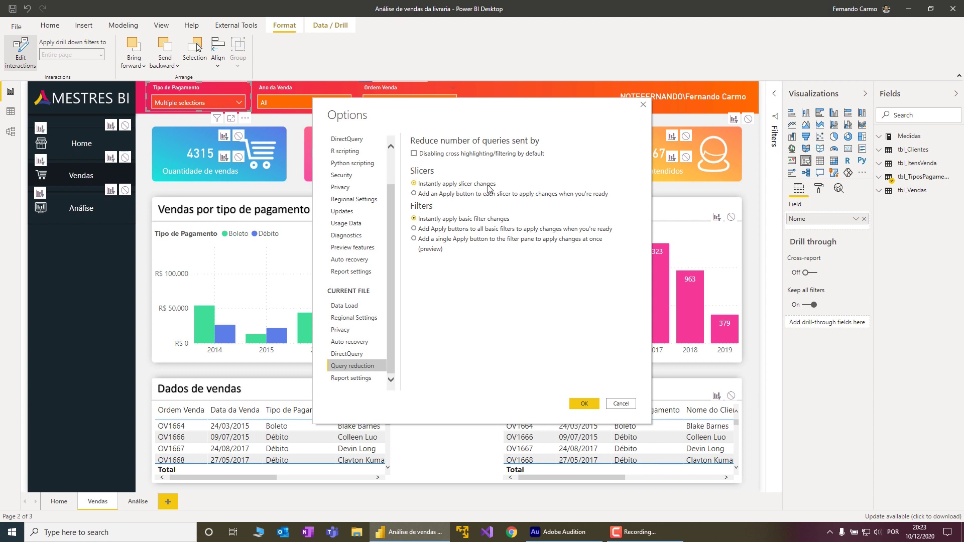
pyautogui.click(415, 194)
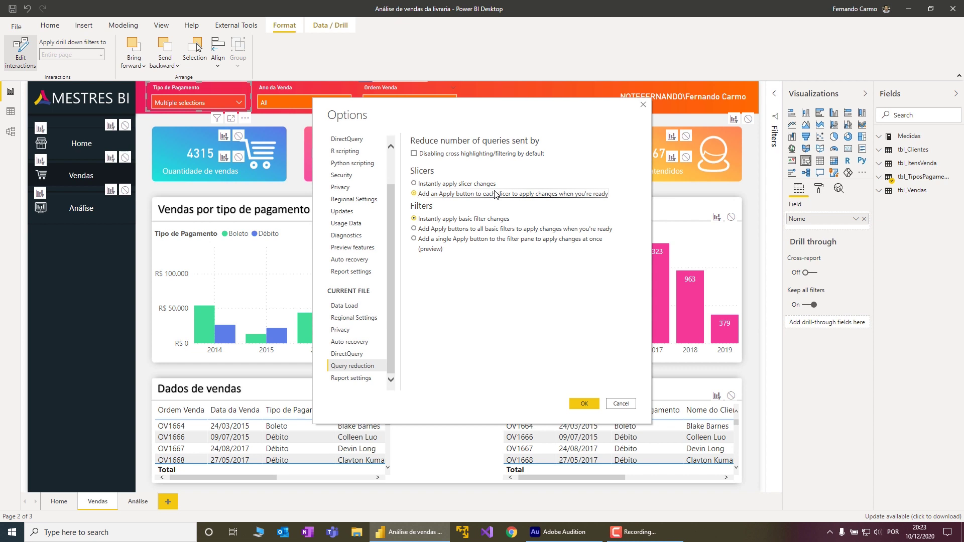
pyautogui.click(585, 404)
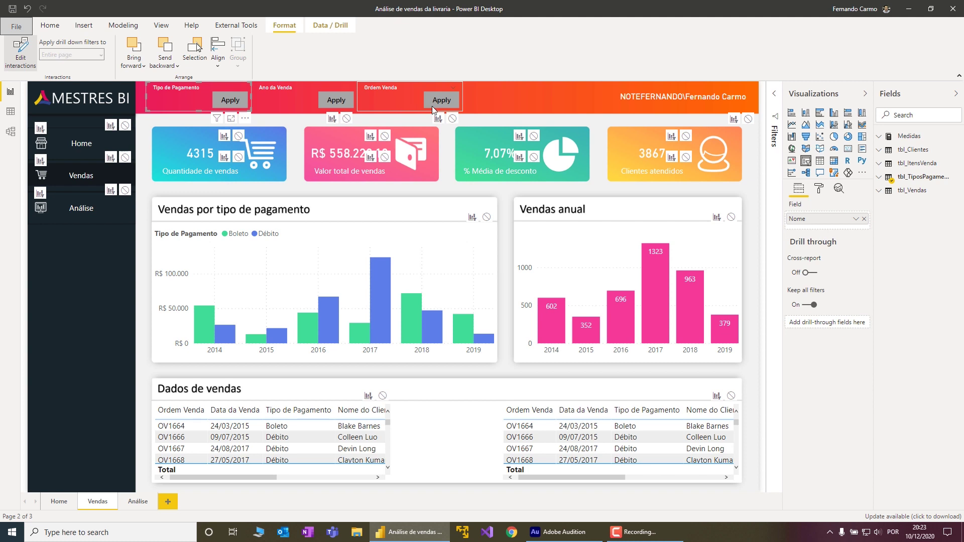
# Step: Increase the height of the Tipo de Pagamento, Ano da Venda and Ordem Venda slicers so their dropdowns fit above the Apply buttons
pyautogui.moveTo(198, 111); pyautogui.dragTo(196, 134)
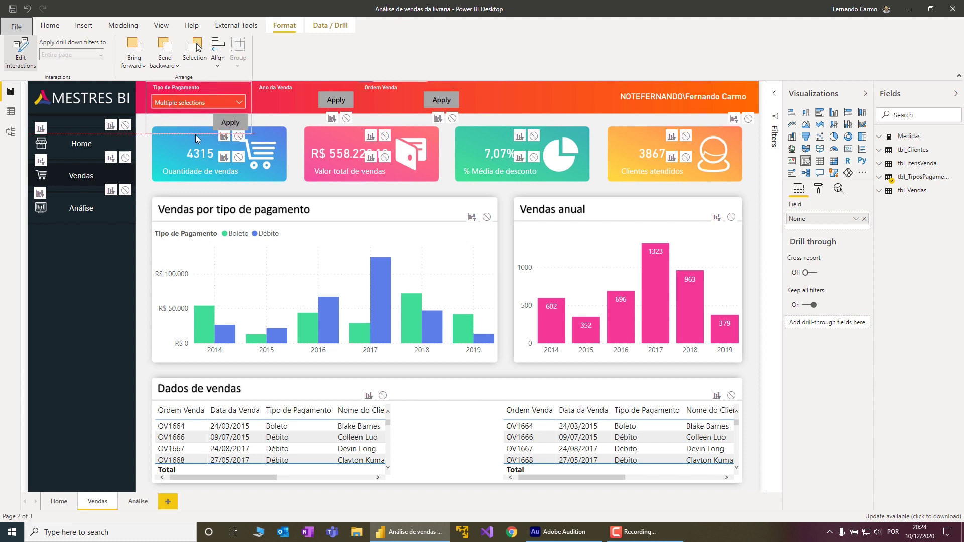
pyautogui.click(299, 100)
pyautogui.moveTo(304, 127); pyautogui.dragTo(302, 134)
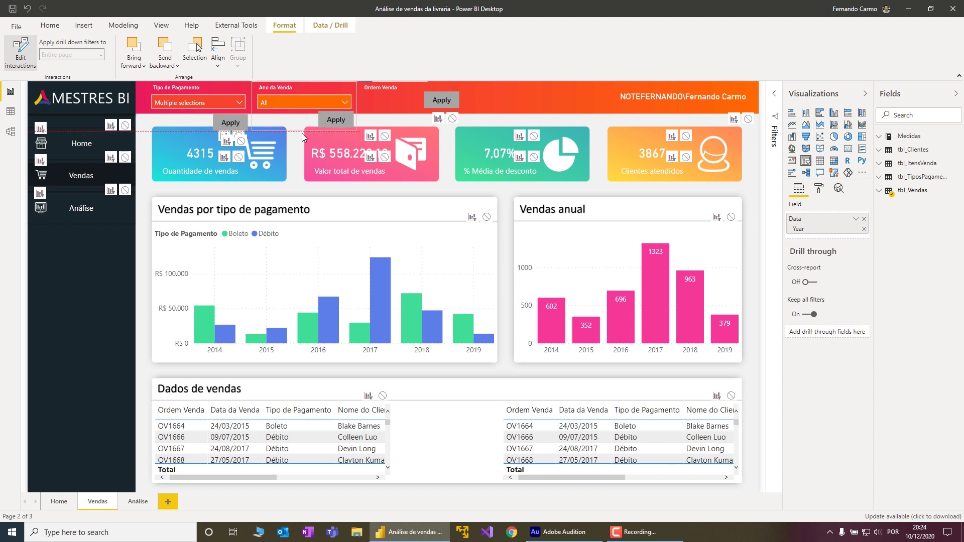
pyautogui.click(406, 102)
pyautogui.moveTo(410, 111); pyautogui.dragTo(410, 133)
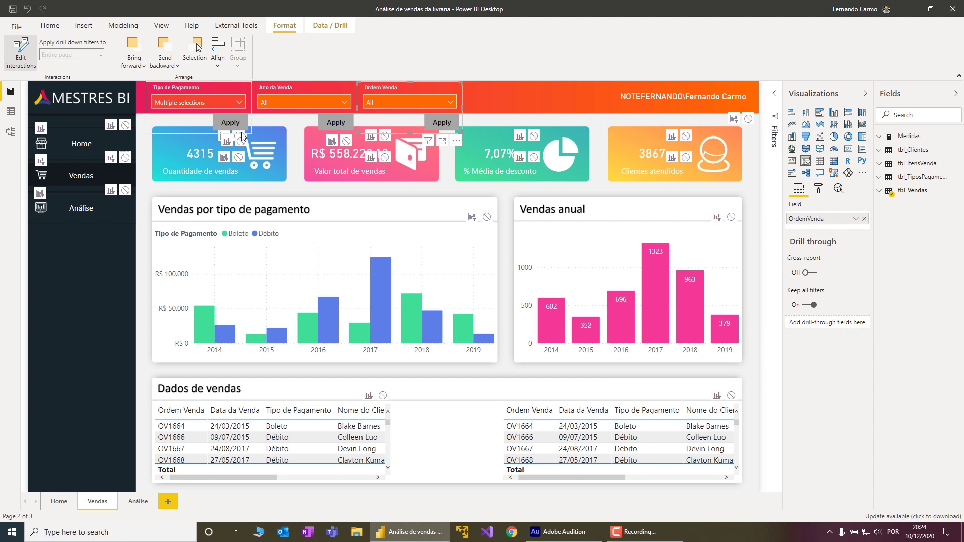
# Step: Select only Crédito in the Tipo de Pagamento slicer and apply the change
pyautogui.click(240, 102)
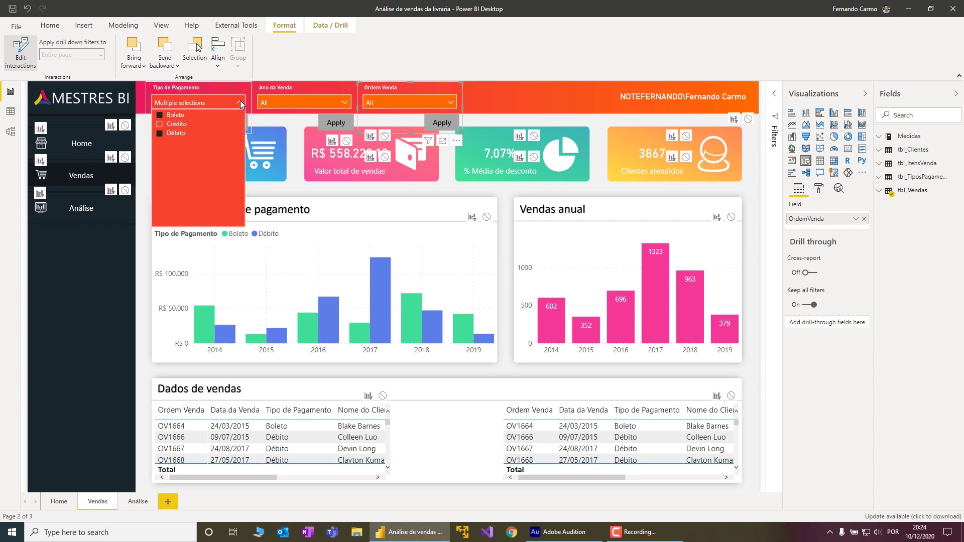
pyautogui.click(161, 126)
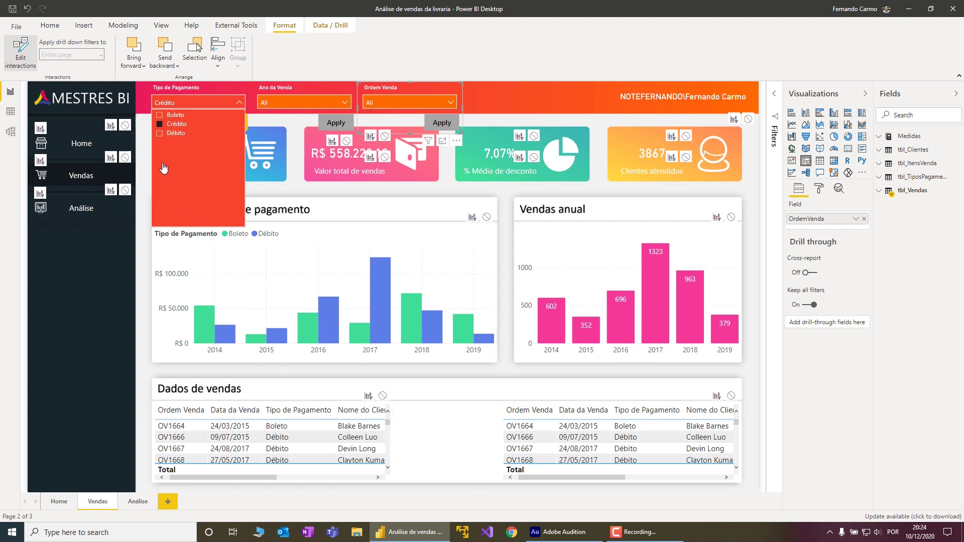
pyautogui.click(145, 130)
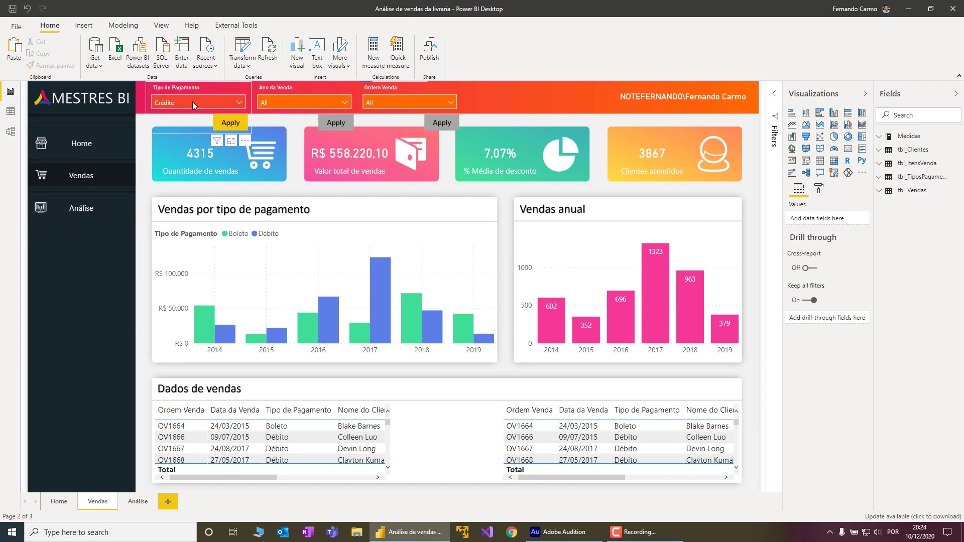
pyautogui.click(231, 123)
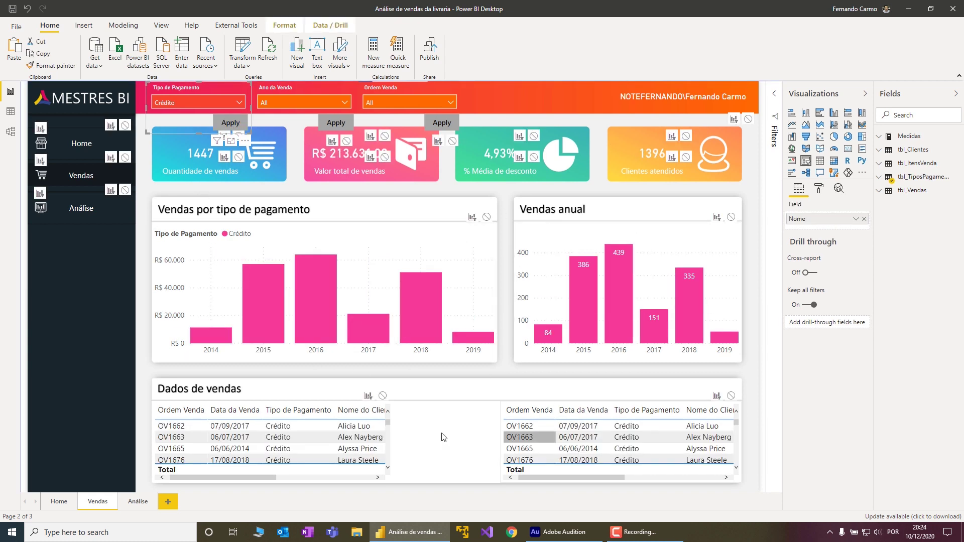
# Step: Select 2014, 2015, 2016 and 2017 in the Ano da Venda slicer, apply the change and deselect the slicer
pyautogui.click(347, 103)
pyautogui.click(266, 115)
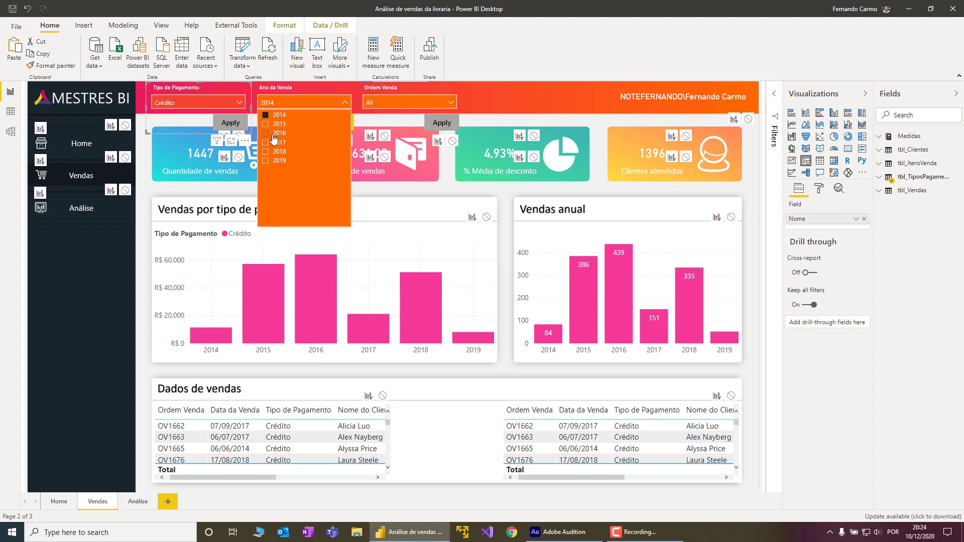
pyautogui.click(267, 124)
pyautogui.click(267, 133)
pyautogui.click(266, 143)
pyautogui.click(438, 191)
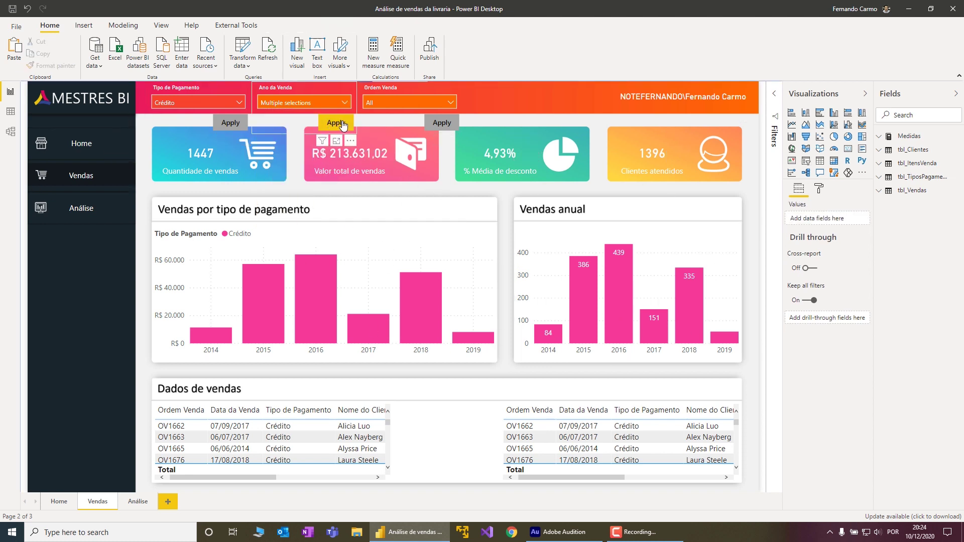
pyautogui.click(337, 125)
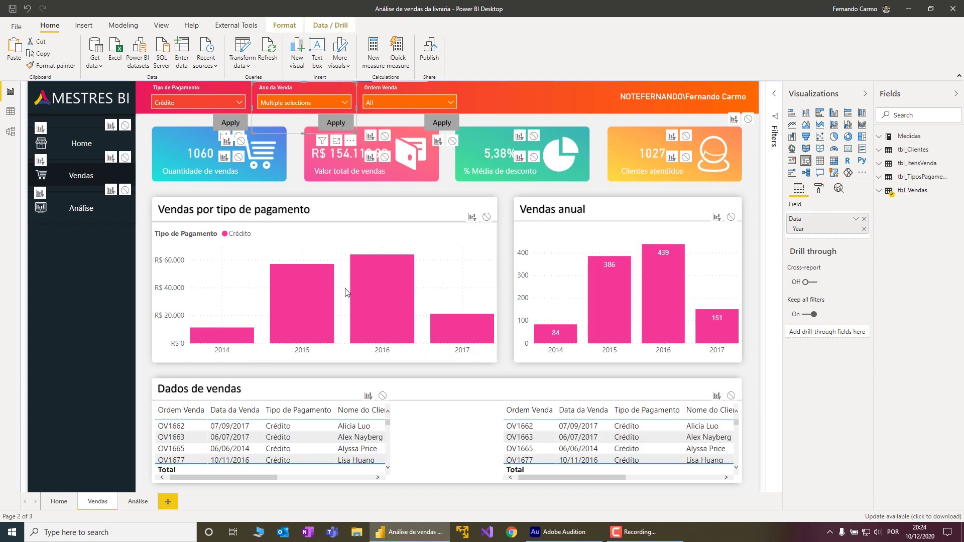
pyautogui.moveTo(472, 327)
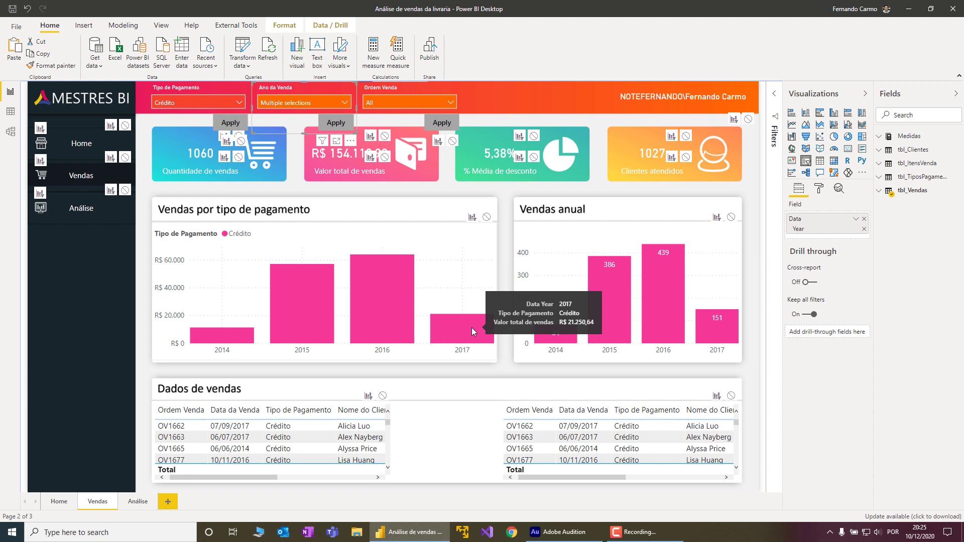
pyautogui.click(763, 96)
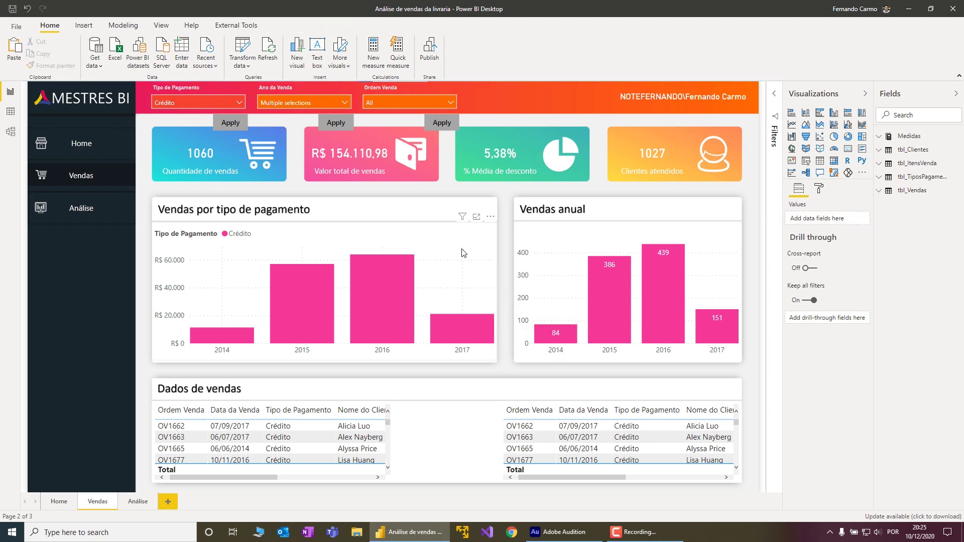
# Step: Filter the Vendas por tipo de pagamento chart's Data - Year field with basic filtering to 2014, 2015 and 2016
pyautogui.click(422, 250)
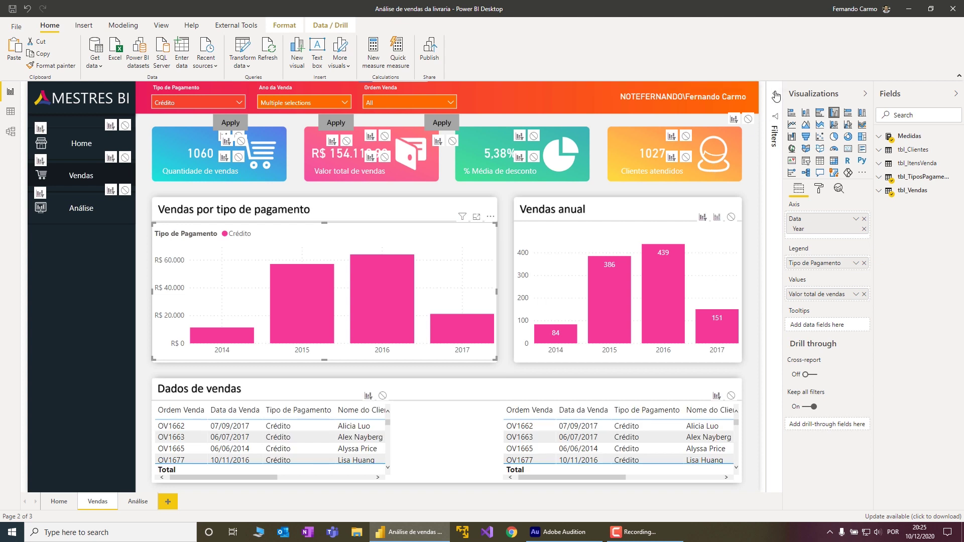
pyautogui.click(776, 95)
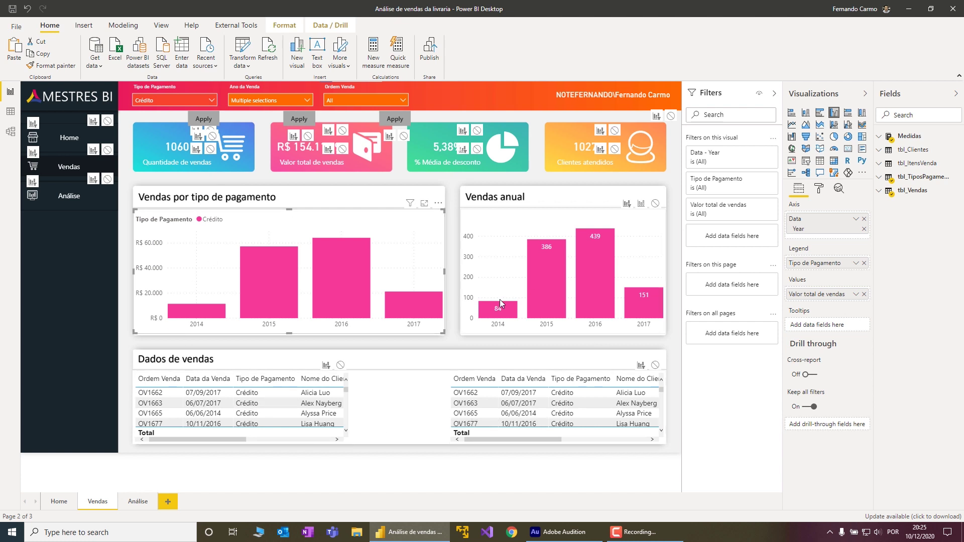
pyautogui.click(758, 156)
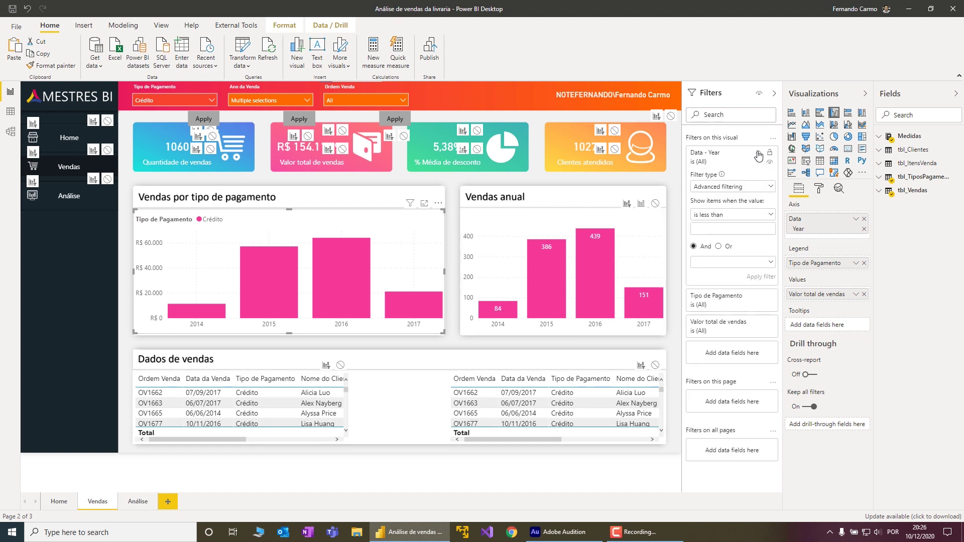
pyautogui.click(763, 189)
pyautogui.click(710, 215)
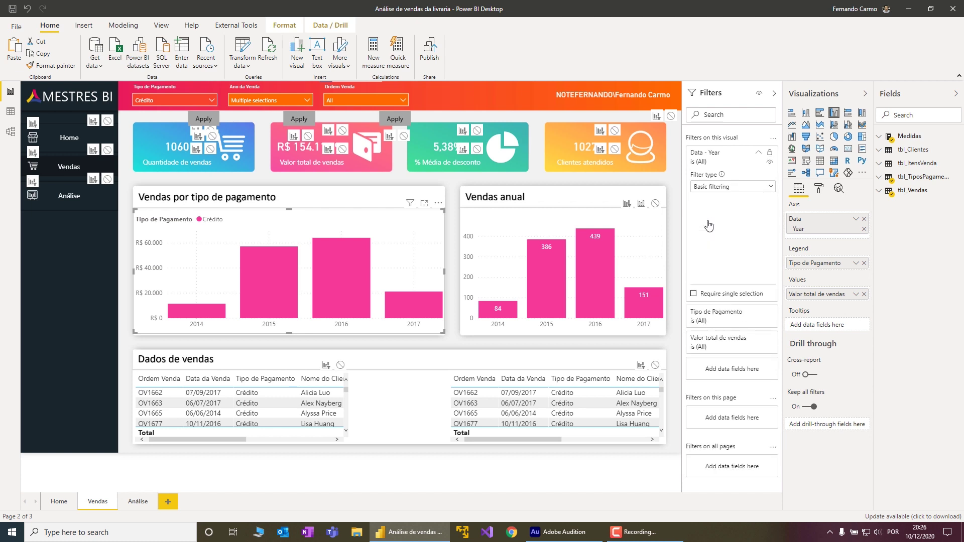
pyautogui.click(698, 210)
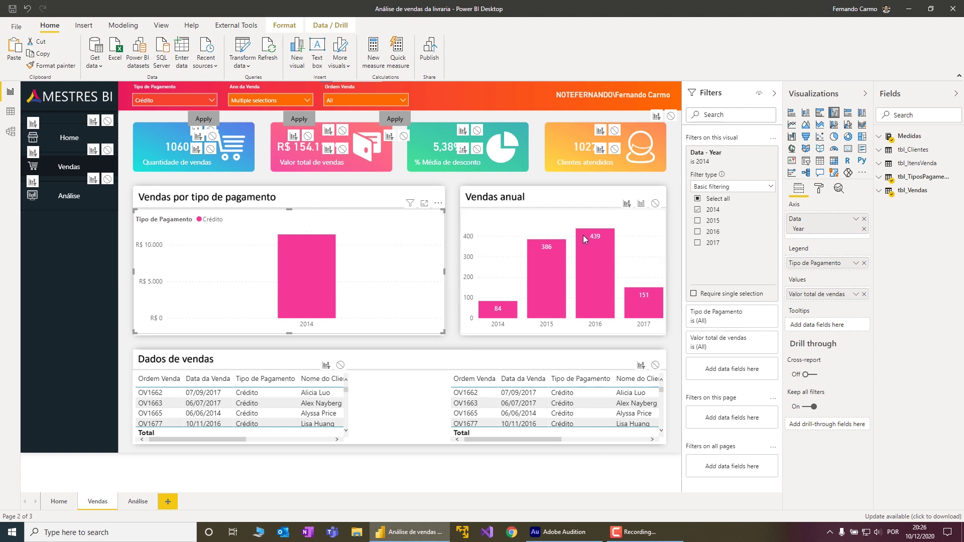
pyautogui.click(697, 221)
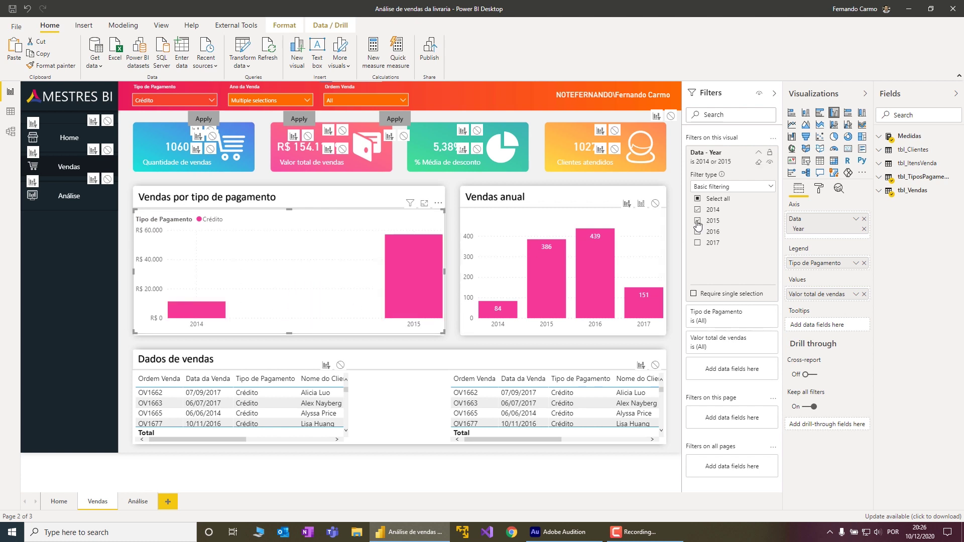
pyautogui.click(697, 231)
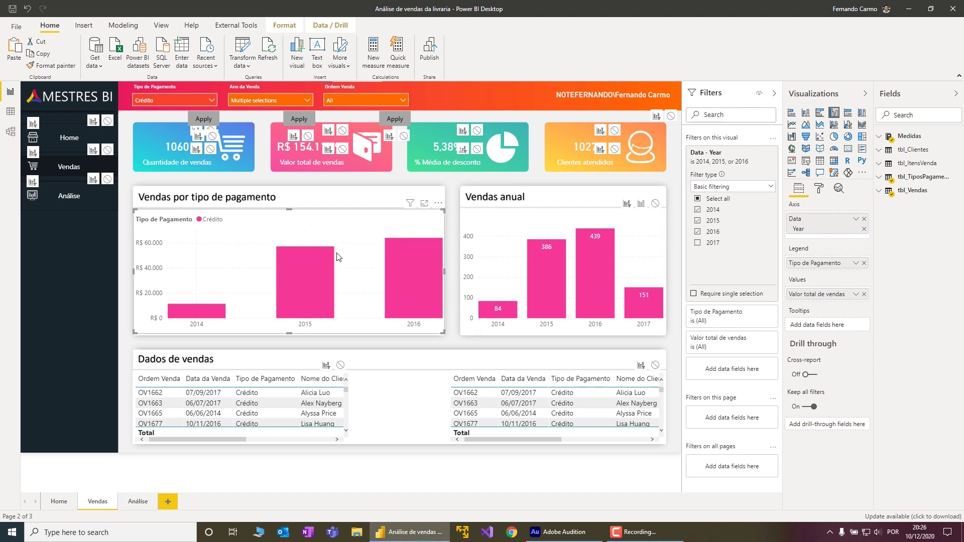
# Step: Clear the Crédito selection in the Tipo de Pagamento slicer and apply the change
pyautogui.click(759, 313)
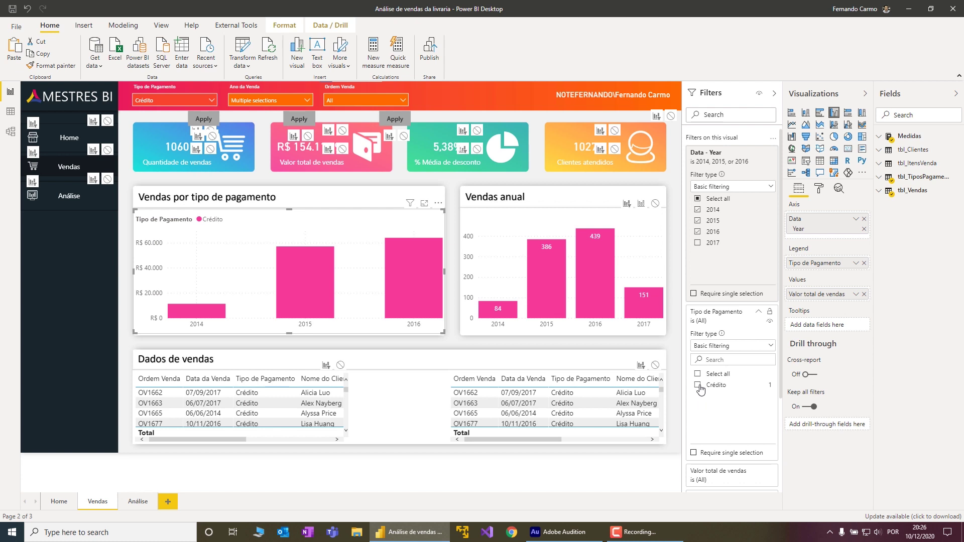
pyautogui.click(213, 103)
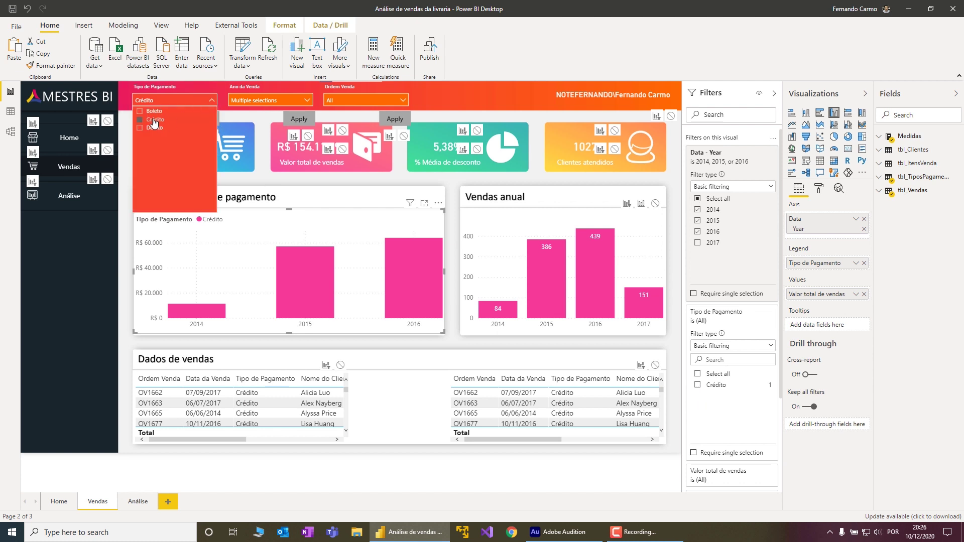
pyautogui.click(140, 120)
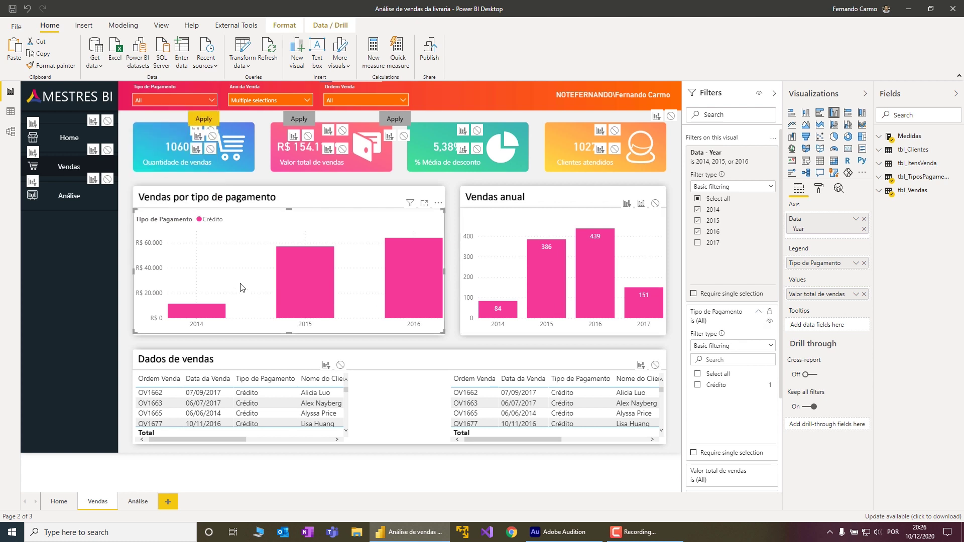
pyautogui.click(481, 254)
pyautogui.click(317, 230)
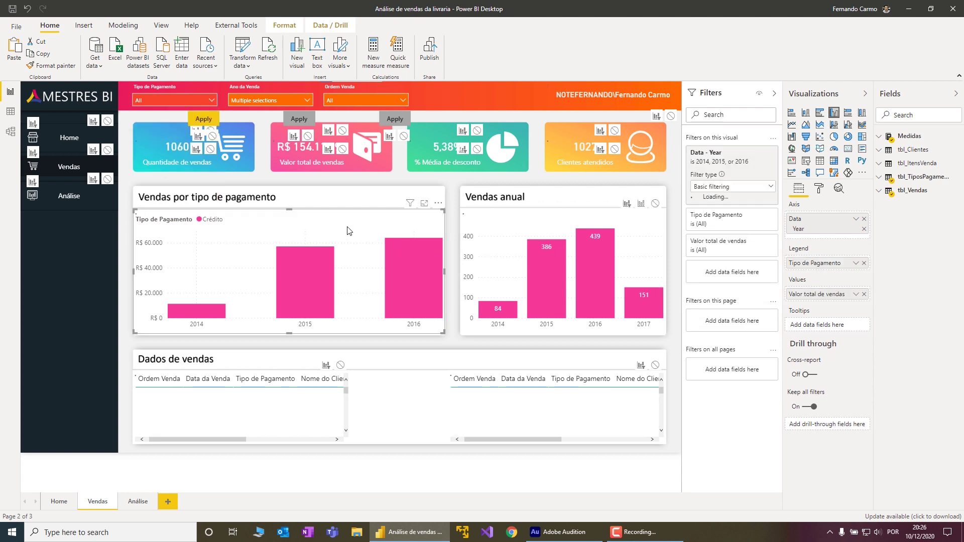
pyautogui.click(205, 122)
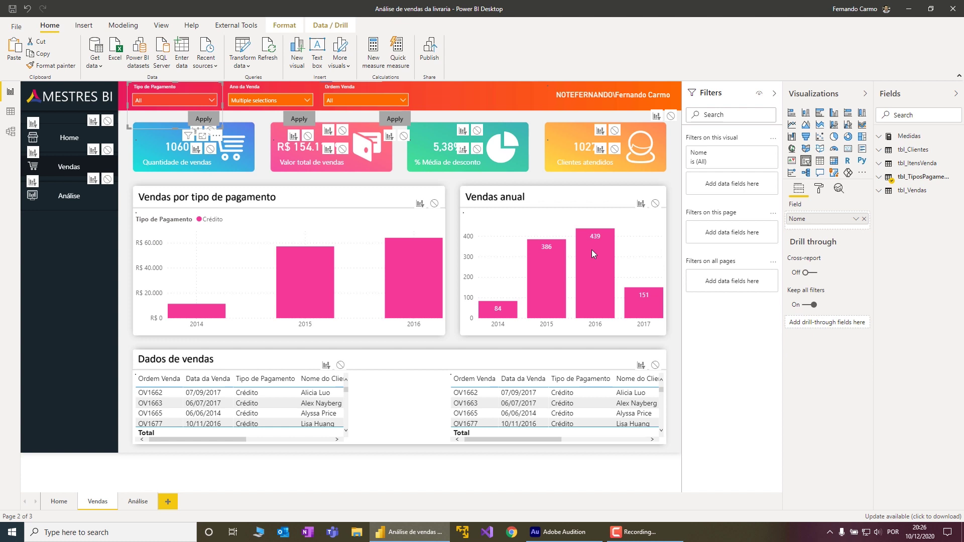
# Step: Filter the Vendas por tipo de pagamento chart's Tipo de Pagamento field to Boleto and Crédito with basic filtering
pyautogui.click(331, 225)
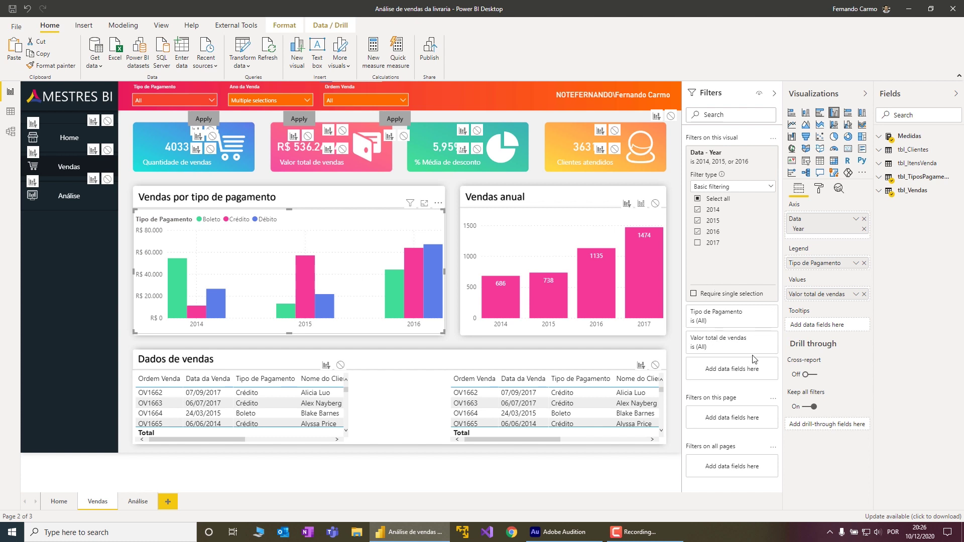
pyautogui.click(761, 313)
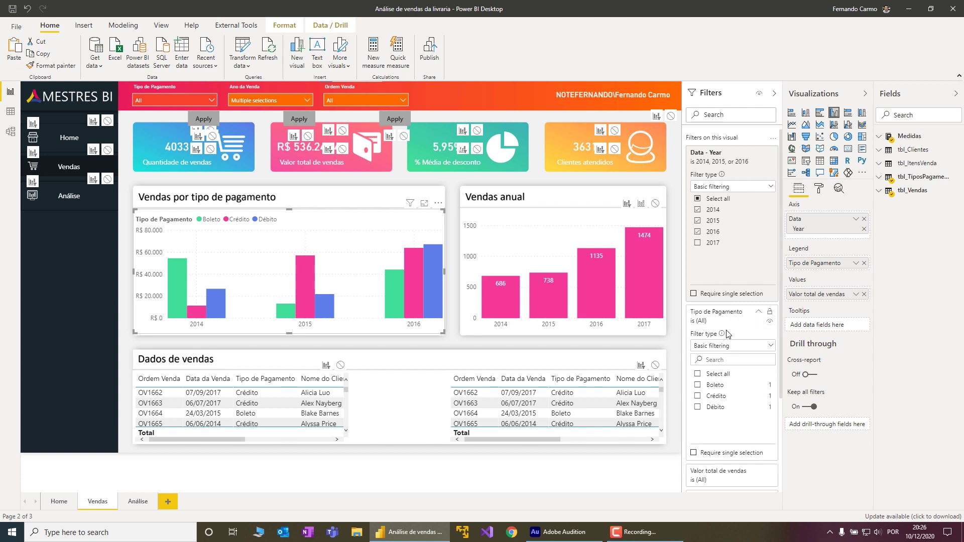
pyautogui.click(698, 385)
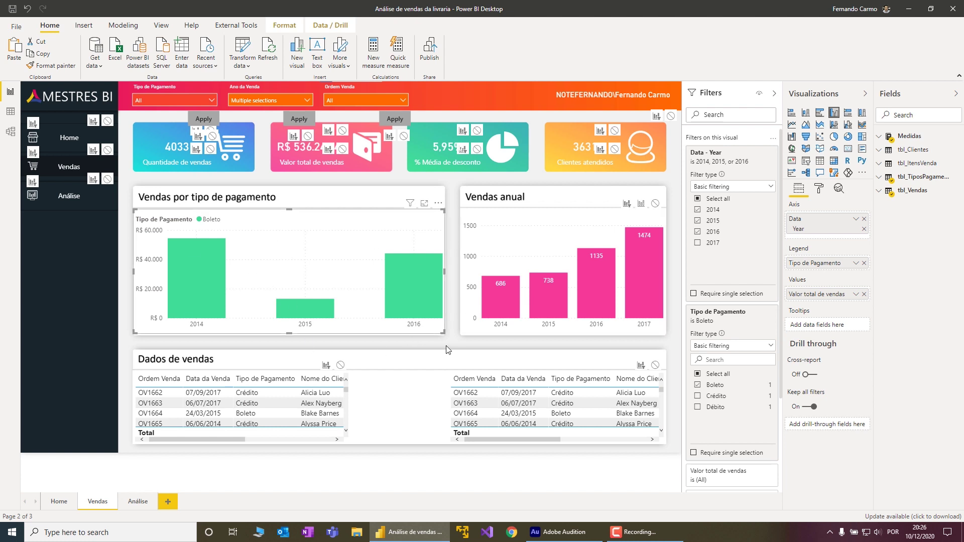
pyautogui.click(697, 396)
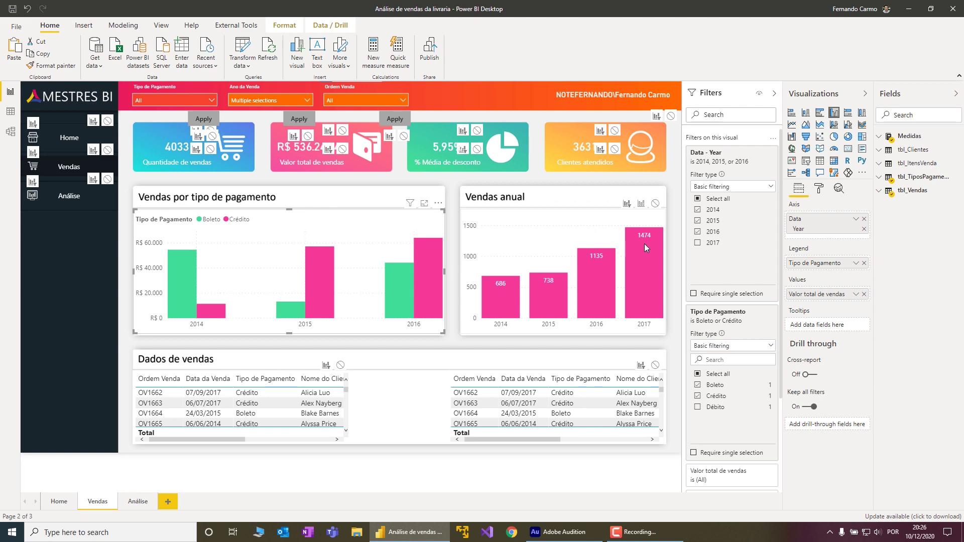
# Step: Set the current file's query reduction options to add Apply buttons to all basic filters
pyautogui.click(16, 28)
pyautogui.click(43, 183)
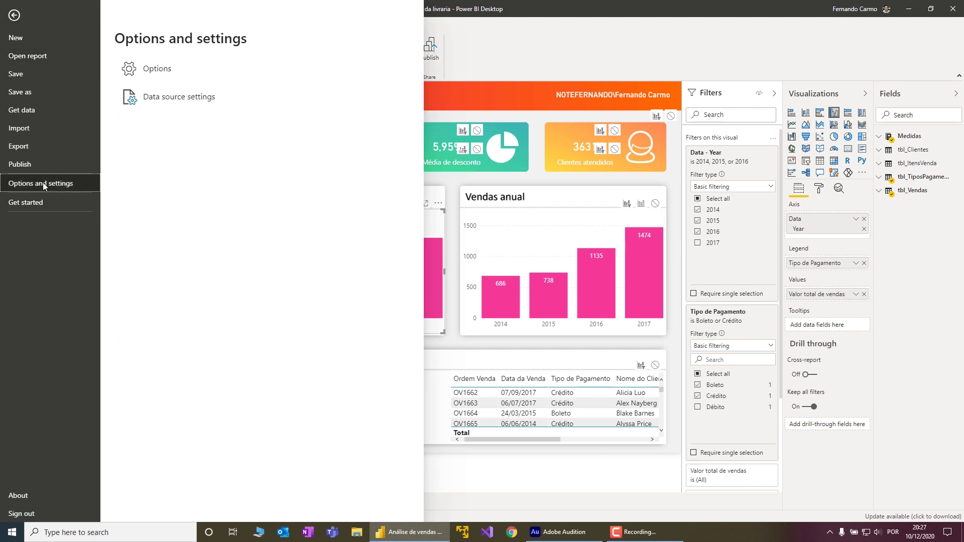
pyautogui.click(171, 66)
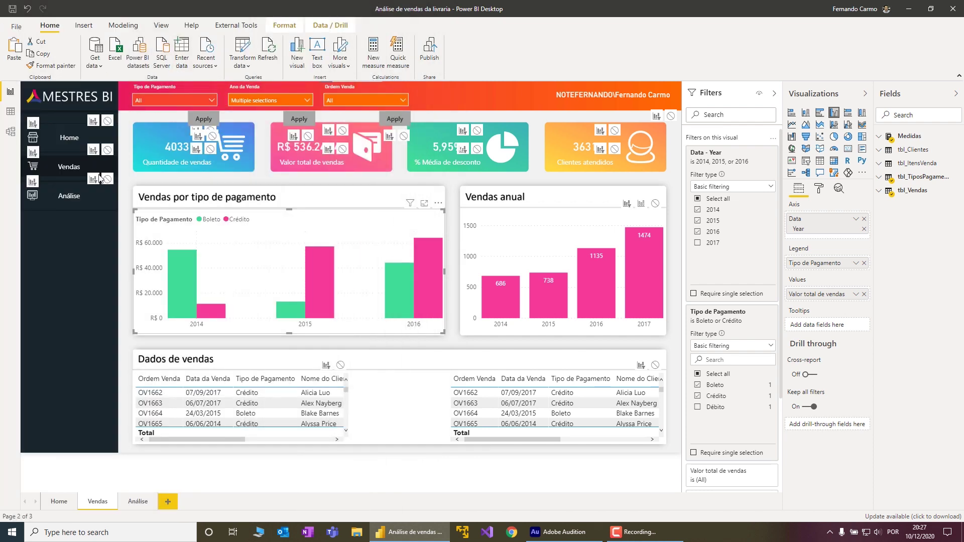
pyautogui.scroll(-1, 415, 274)
pyautogui.scroll(-2, 365, 305)
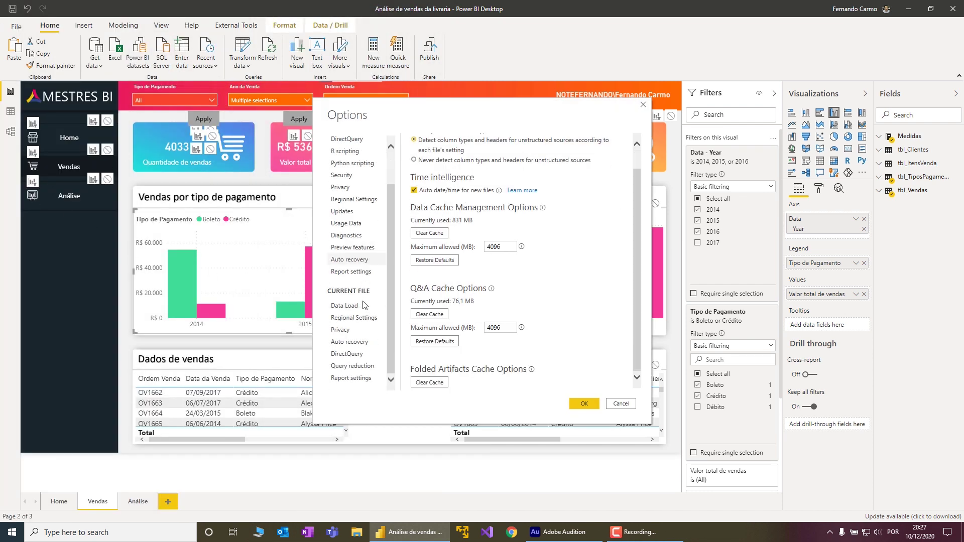
pyautogui.click(357, 368)
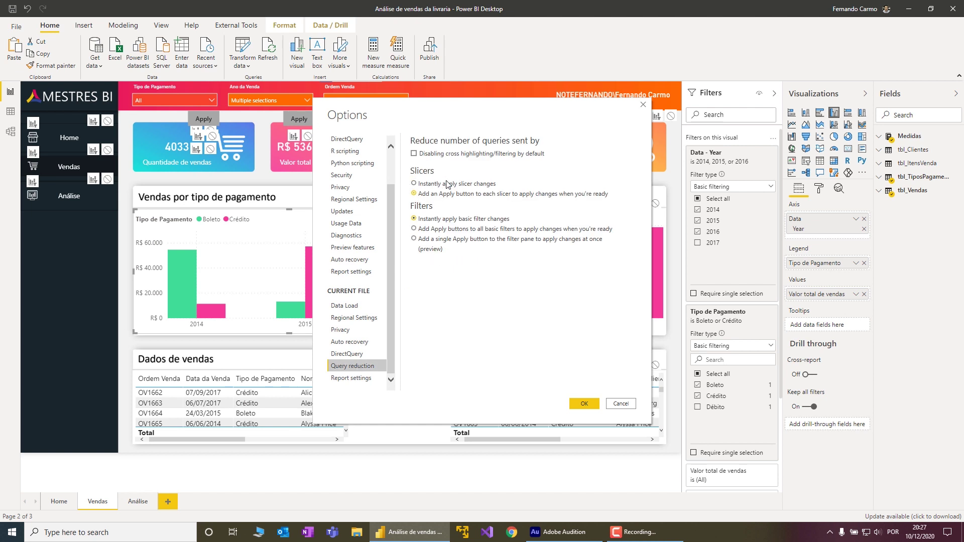
pyautogui.click(417, 230)
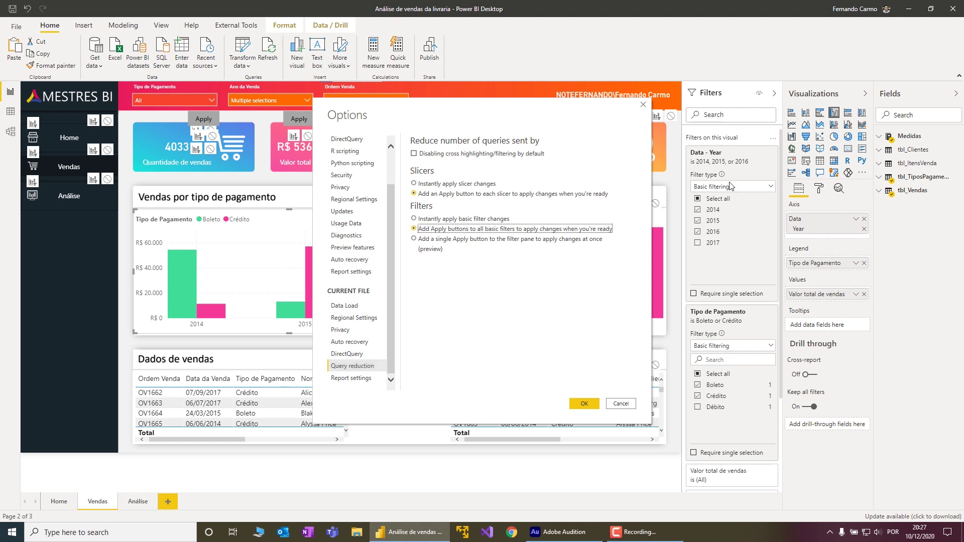
pyautogui.click(584, 404)
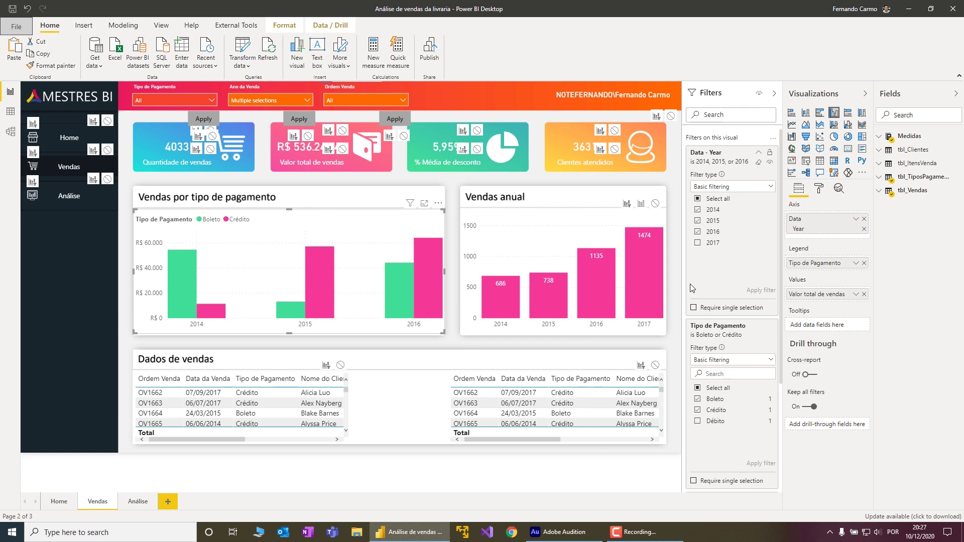
# Step: Filter the Vendas por tipo de pagamento chart to 2014, 2015 and 2017 and to Boleto and Débito, applying each filter separately
pyautogui.click(703, 233)
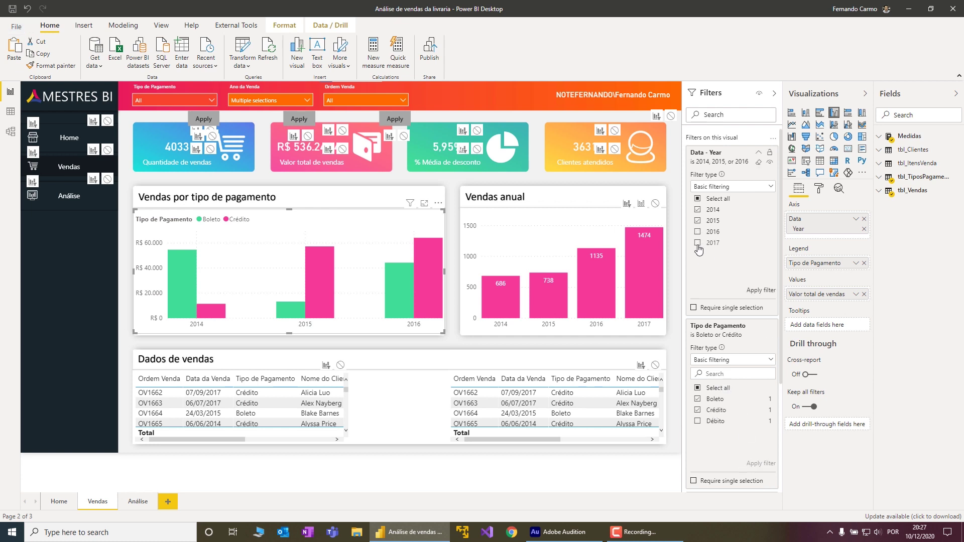
pyautogui.click(698, 244)
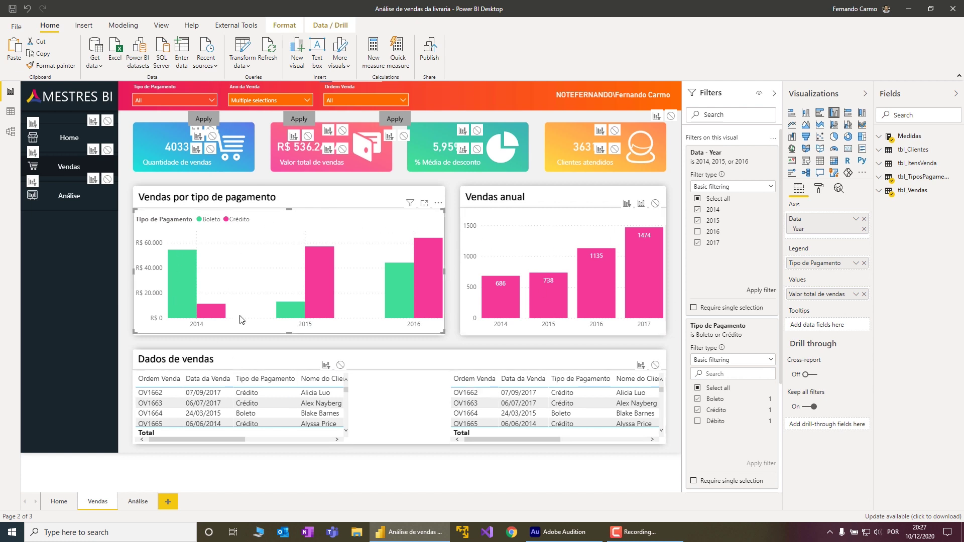
pyautogui.click(760, 293)
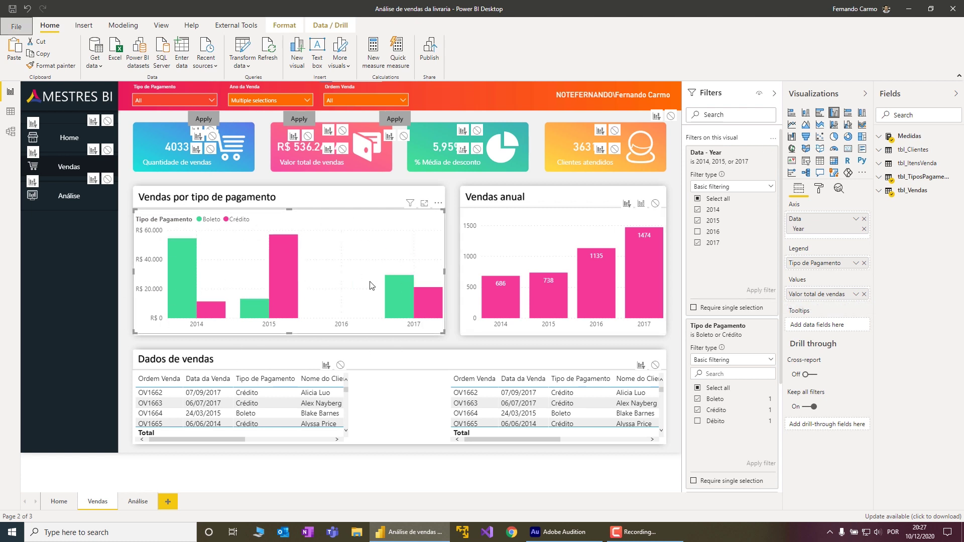
pyautogui.click(698, 410)
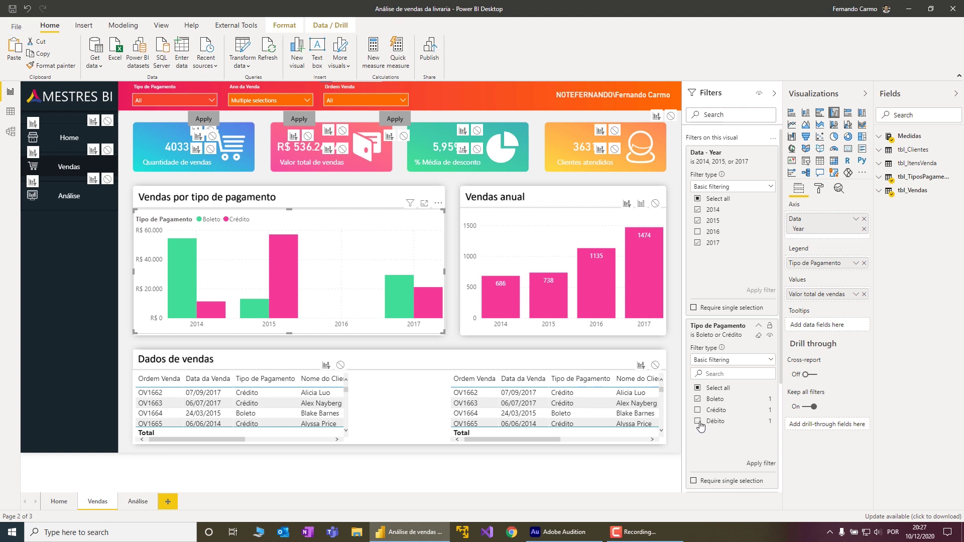
pyautogui.click(760, 464)
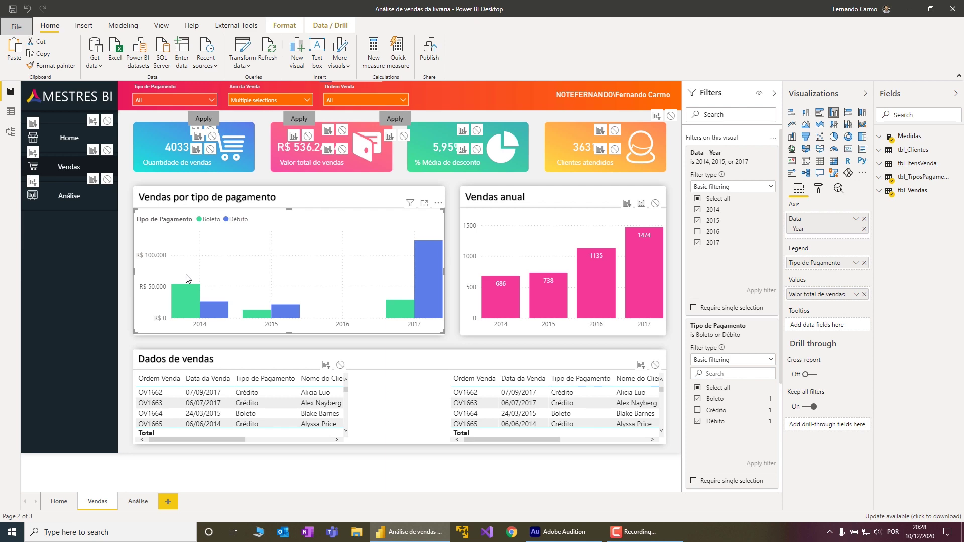
# Step: Set the current file's query reduction options to add a single Apply button to the filter pane
pyautogui.click(14, 30)
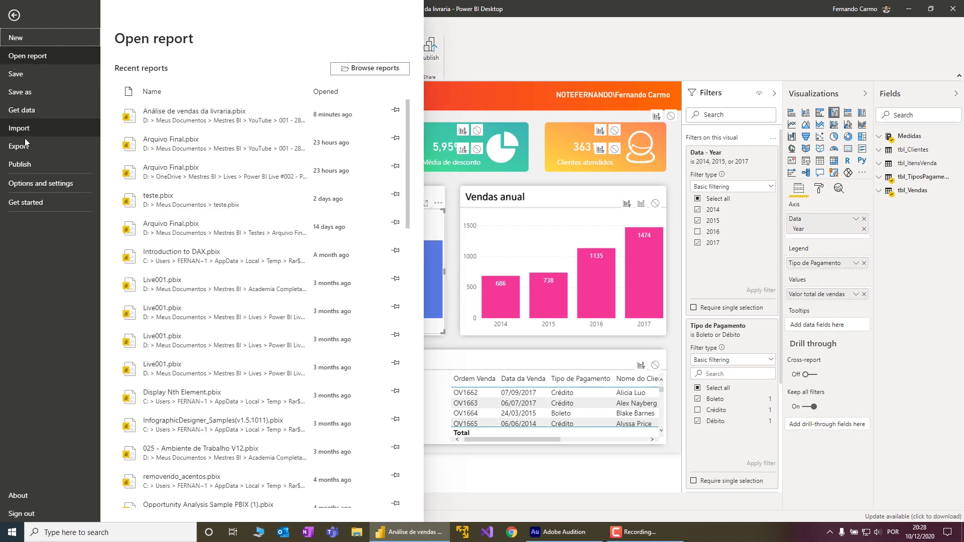
pyautogui.click(38, 184)
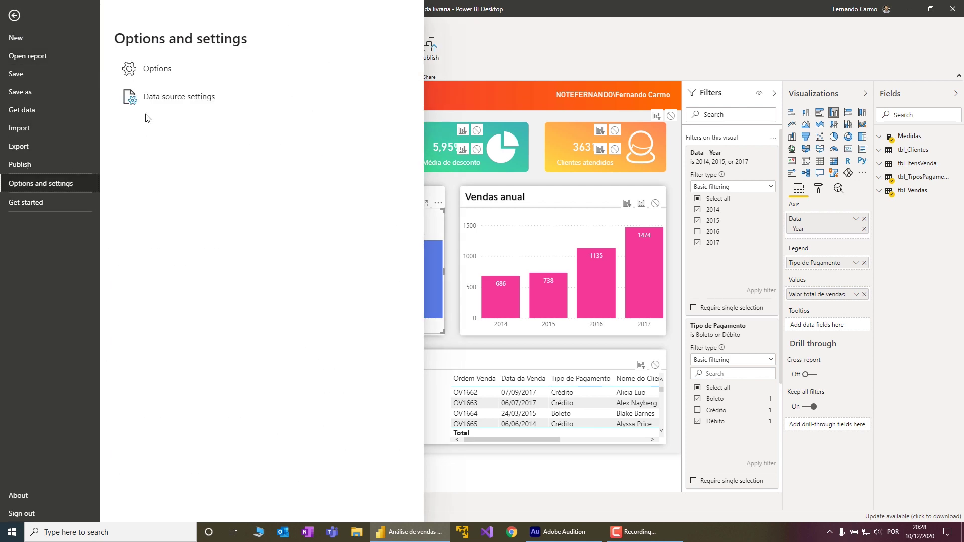
pyautogui.click(154, 74)
pyautogui.scroll(-2, 354, 352)
pyautogui.click(352, 365)
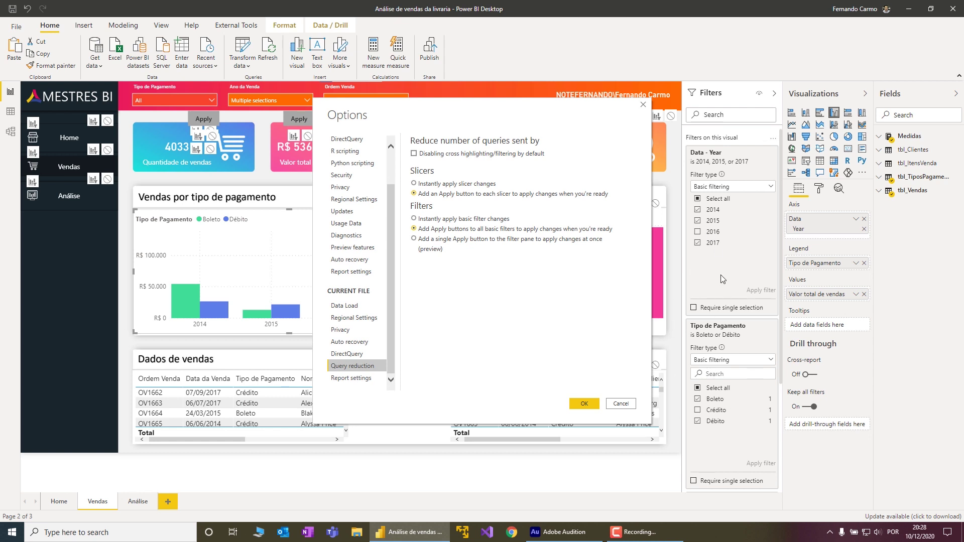
pyautogui.click(415, 239)
pyautogui.click(583, 403)
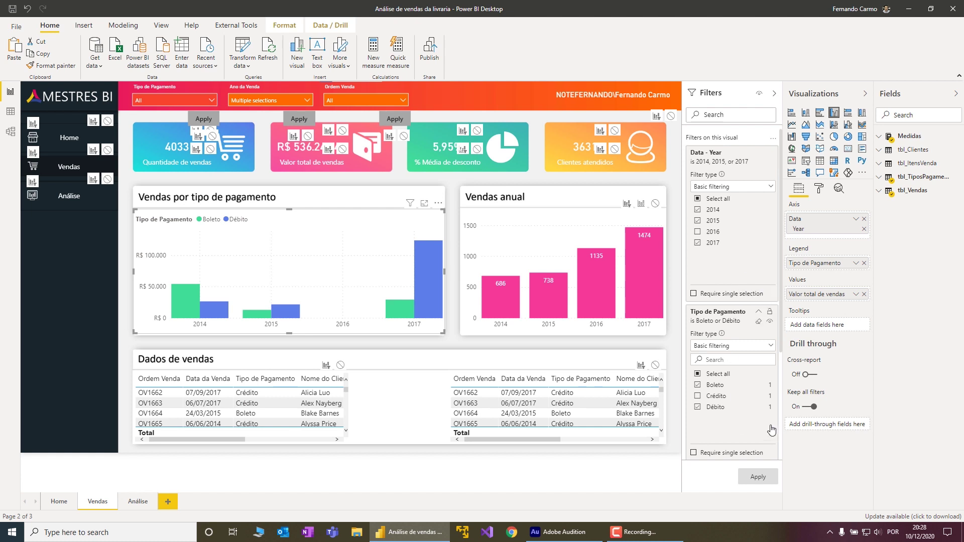
# Step: Limit the chart's filters to 2014 and 2015 and to Crédito and Débito, applying both changes at once
pyautogui.click(698, 232)
pyautogui.click(698, 232)
pyautogui.click(698, 243)
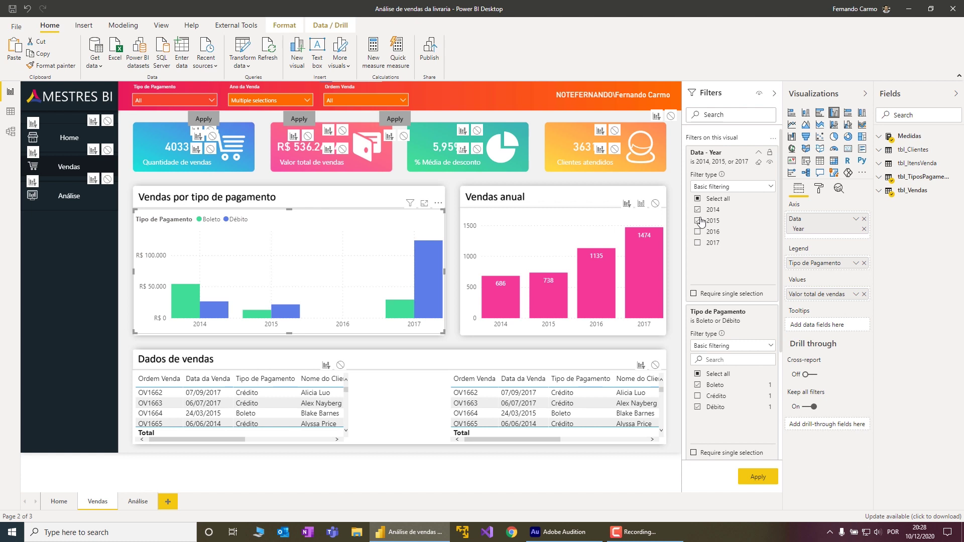
pyautogui.click(698, 407)
pyautogui.click(698, 385)
pyautogui.click(697, 408)
pyautogui.click(761, 481)
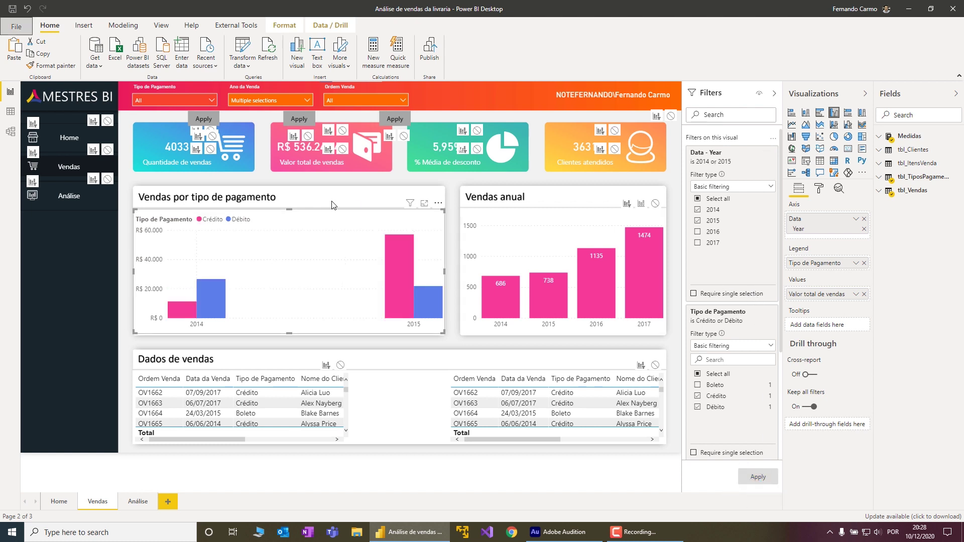